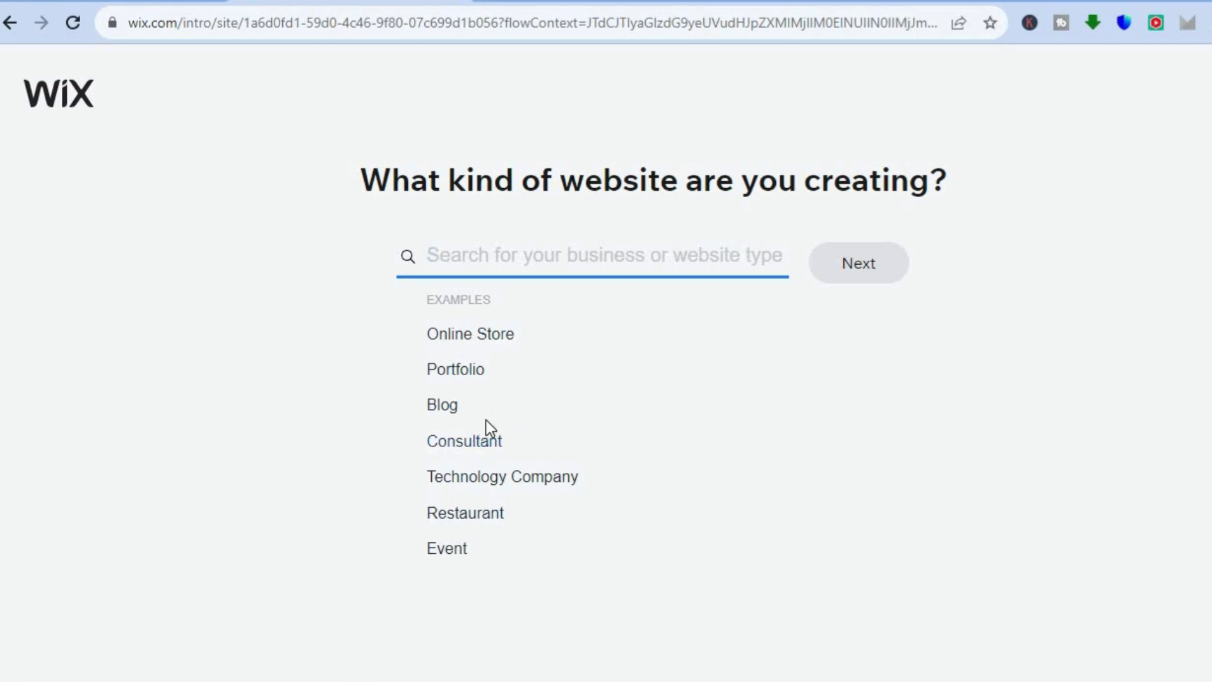
Choose Consultant as the kind of website to create and continue to the business setup
click(466, 447)
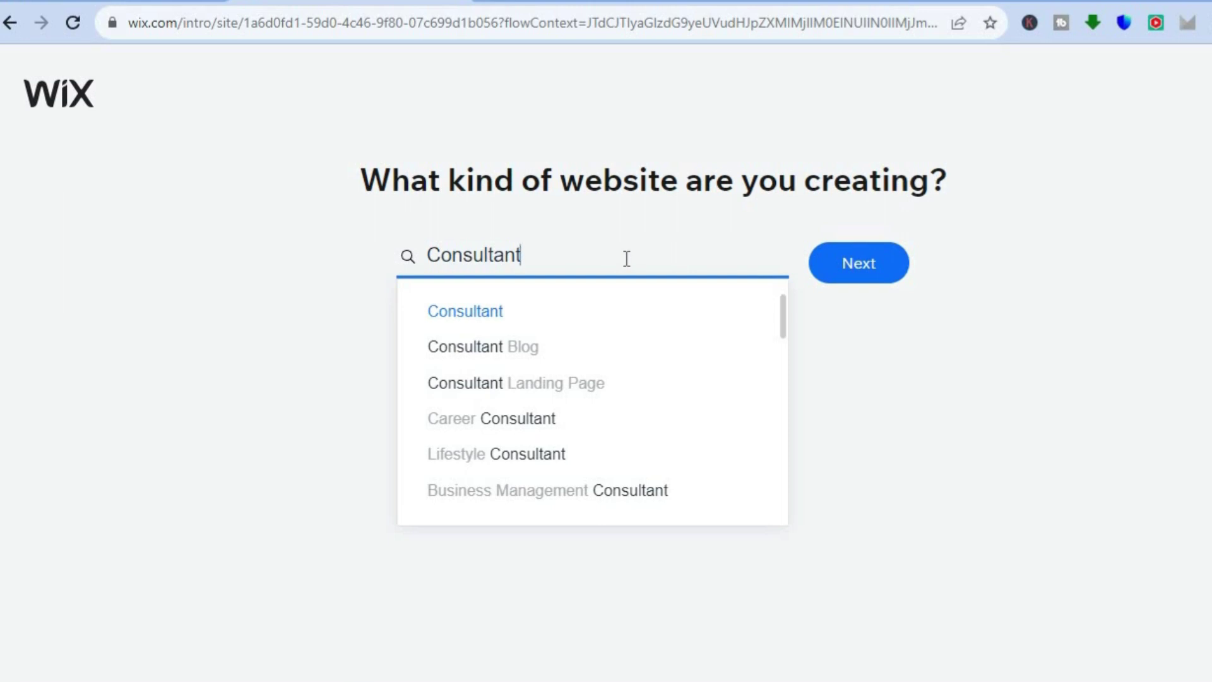
click(879, 277)
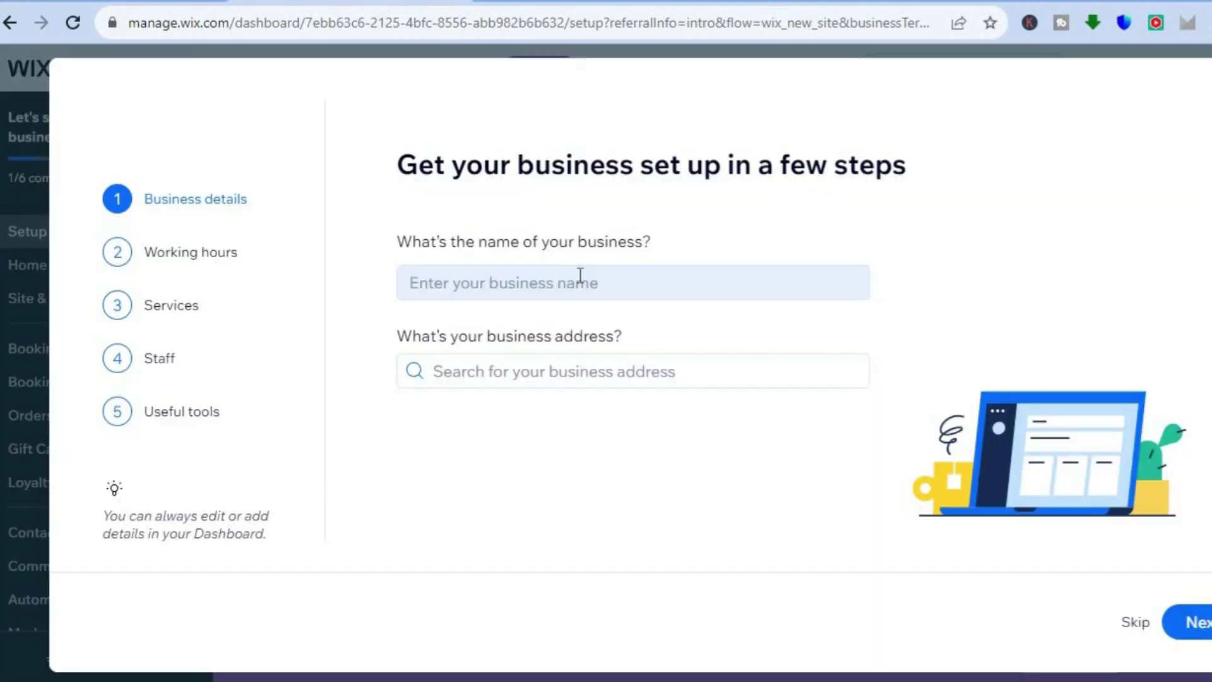
Enter SIMPLE CONSULTAN as the business name, leave the business address blank and continue to the working hours
click(581, 276)
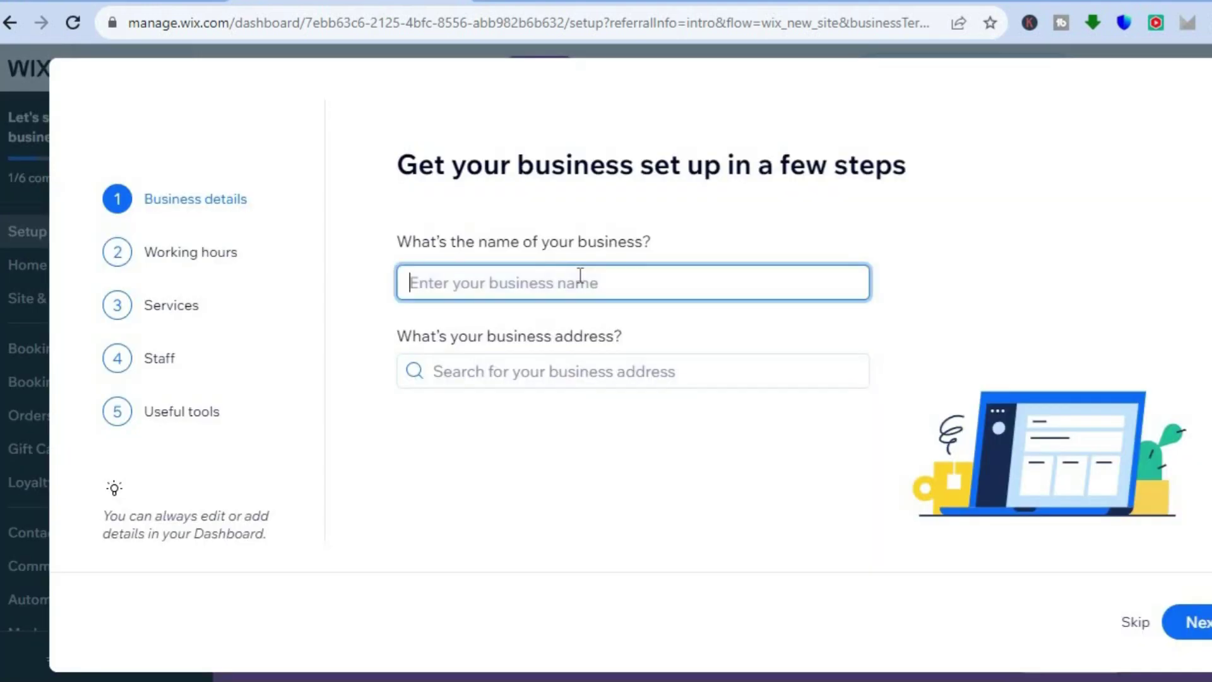
text(SI)
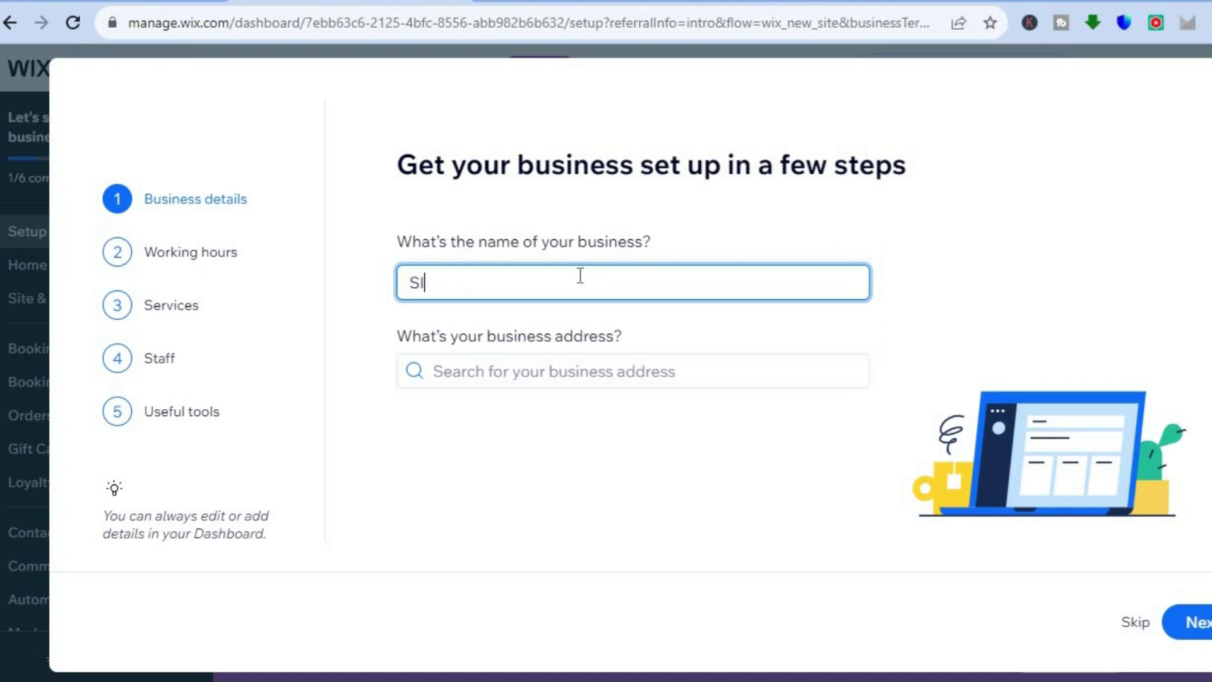
text(MPLE CONS)
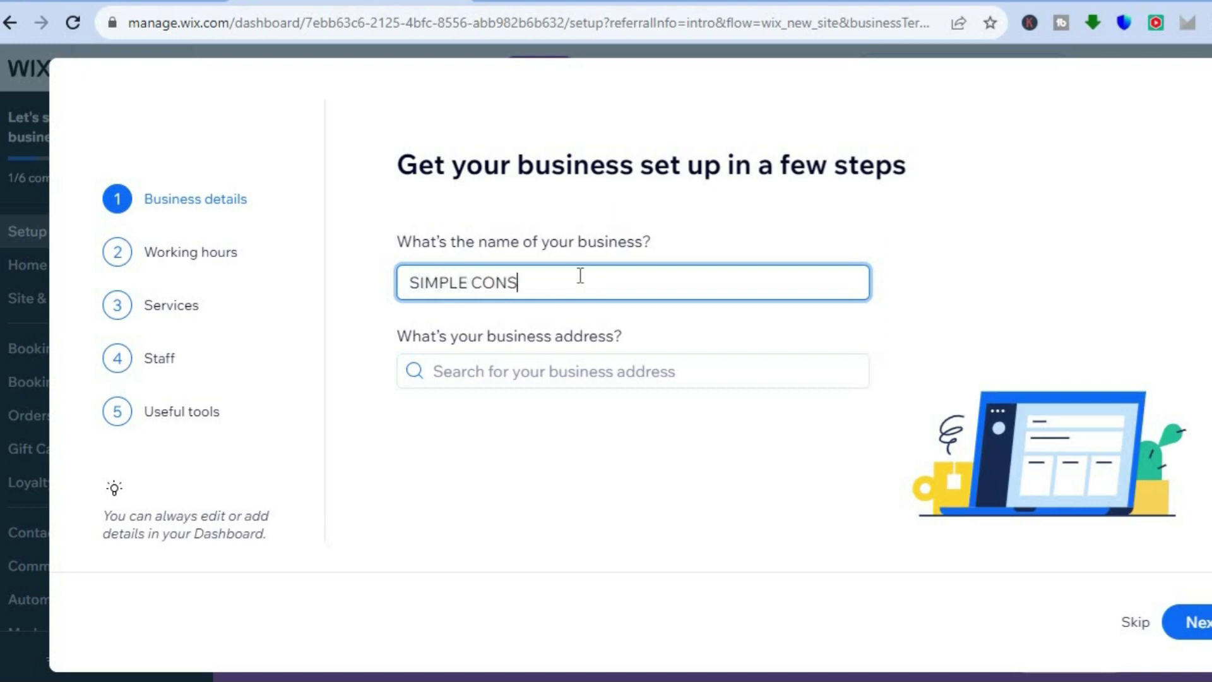
text(ULTAN)
click(492, 374)
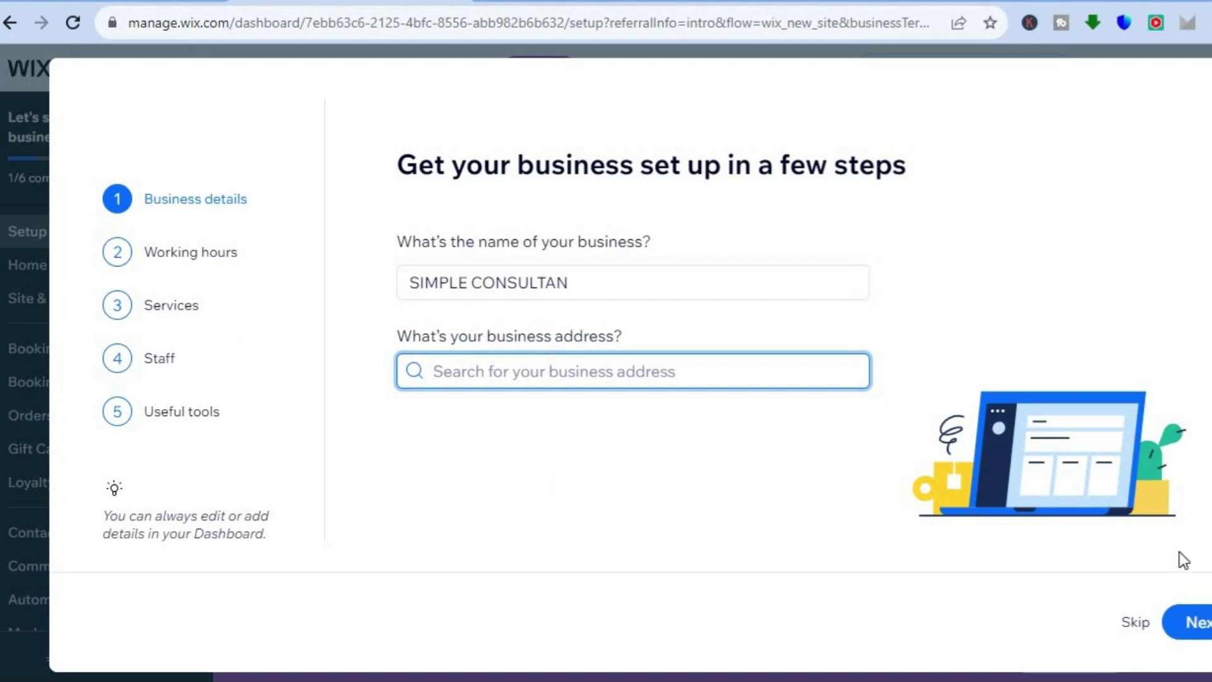
click(1195, 624)
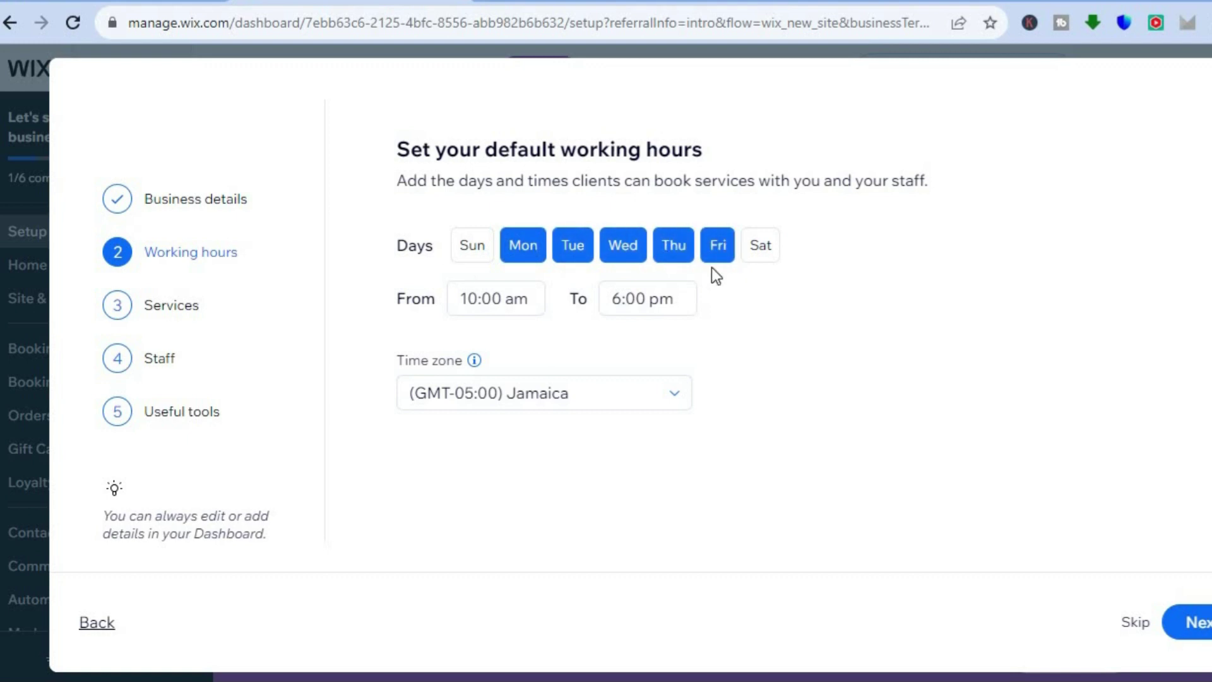
Set the default working hours from 7:00 am to 5:00 pm and continue to the services
click(534, 301)
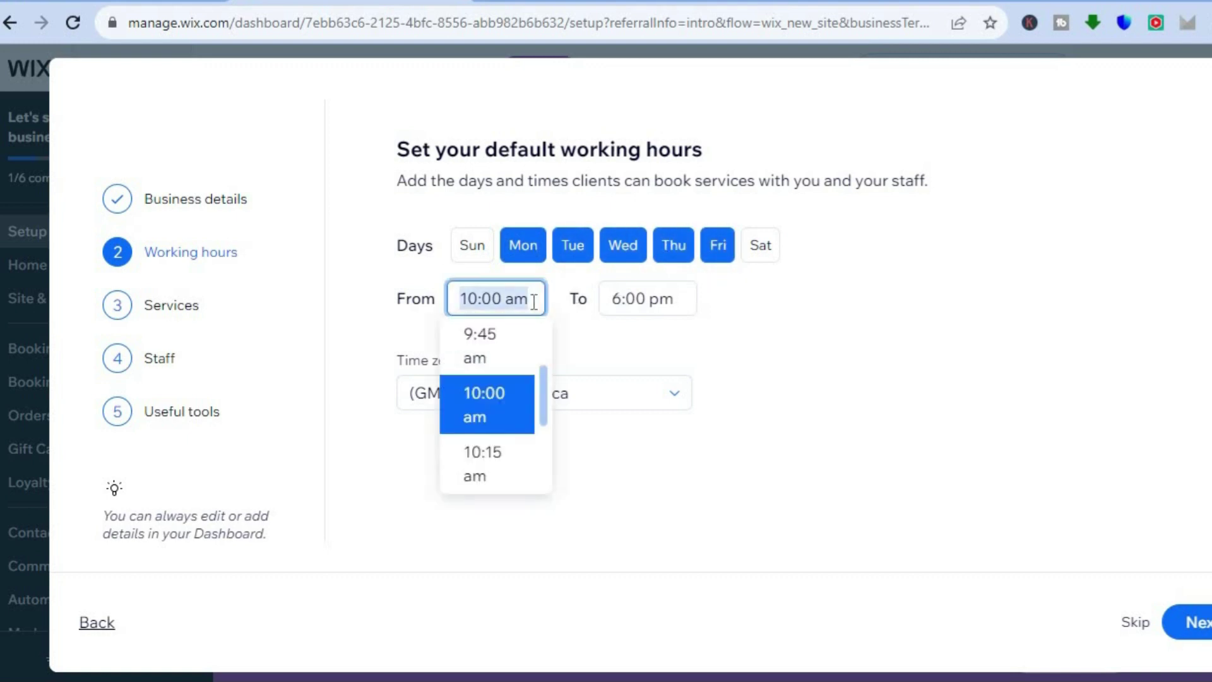
drag(547, 387, 546, 373)
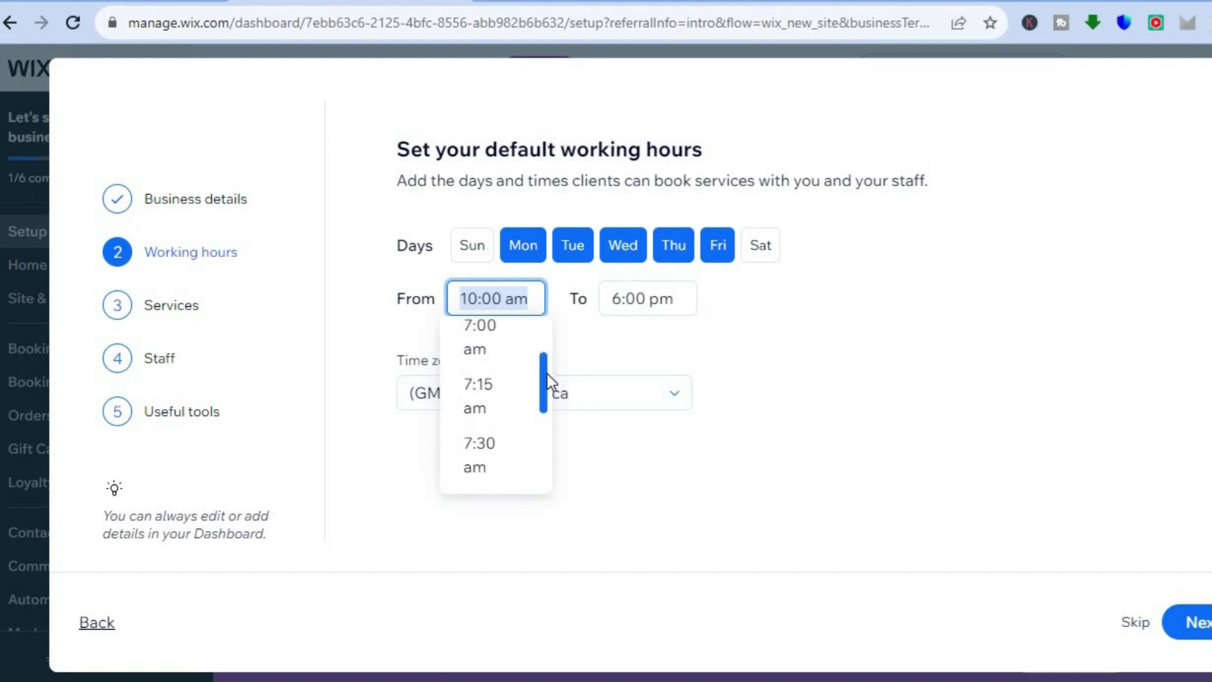
click(490, 347)
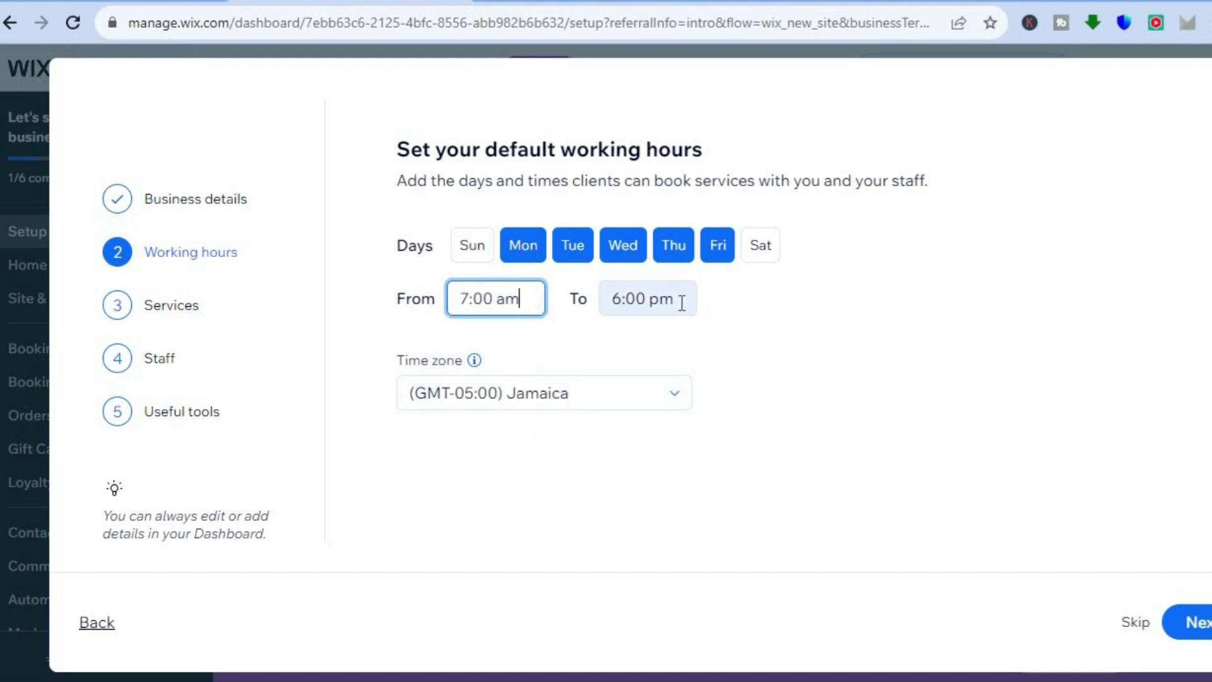
click(681, 300)
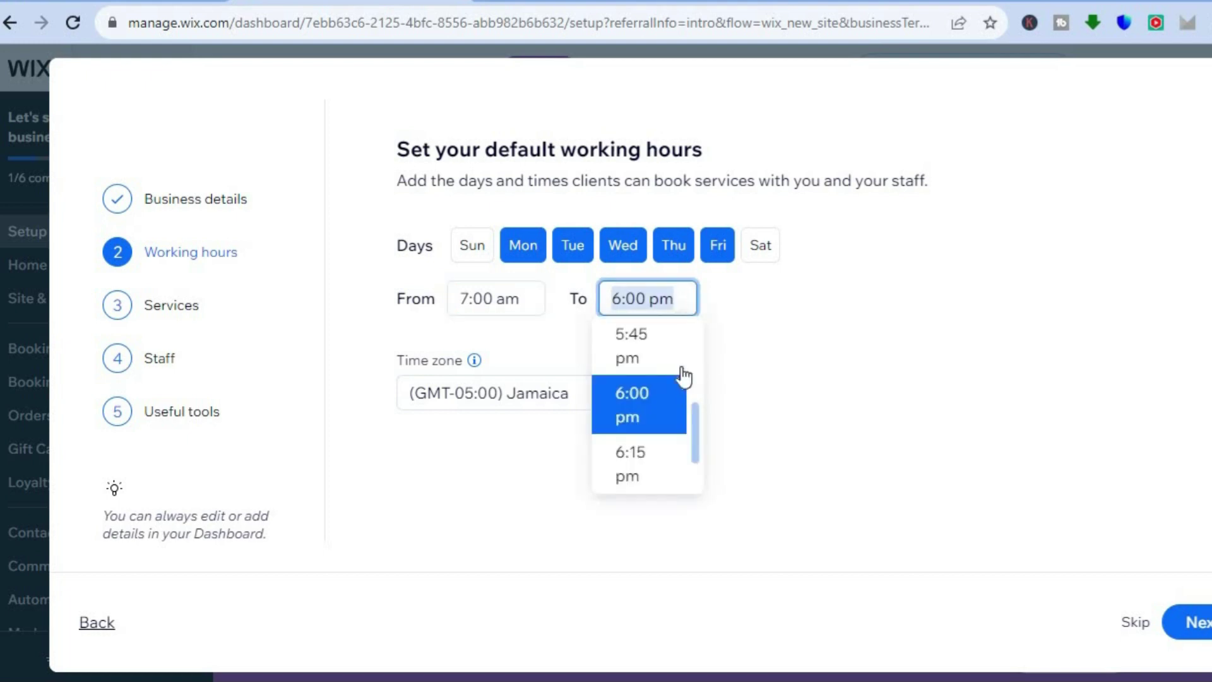
scroll(698, 407, up, 5)
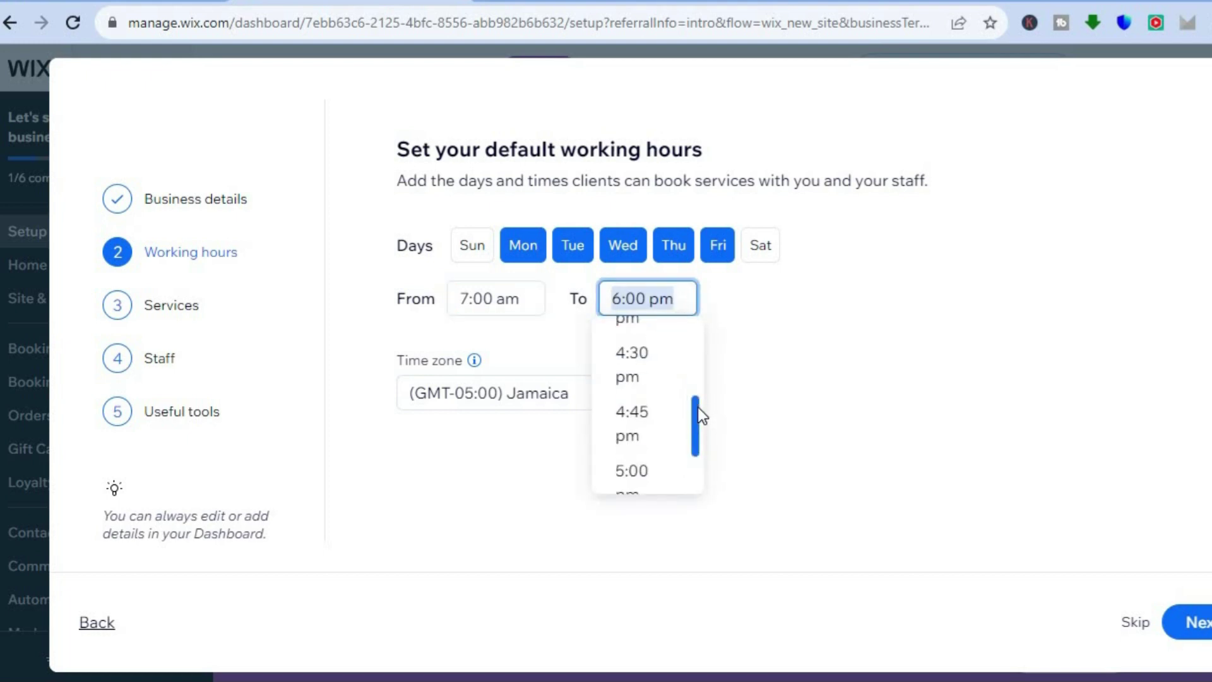
click(641, 471)
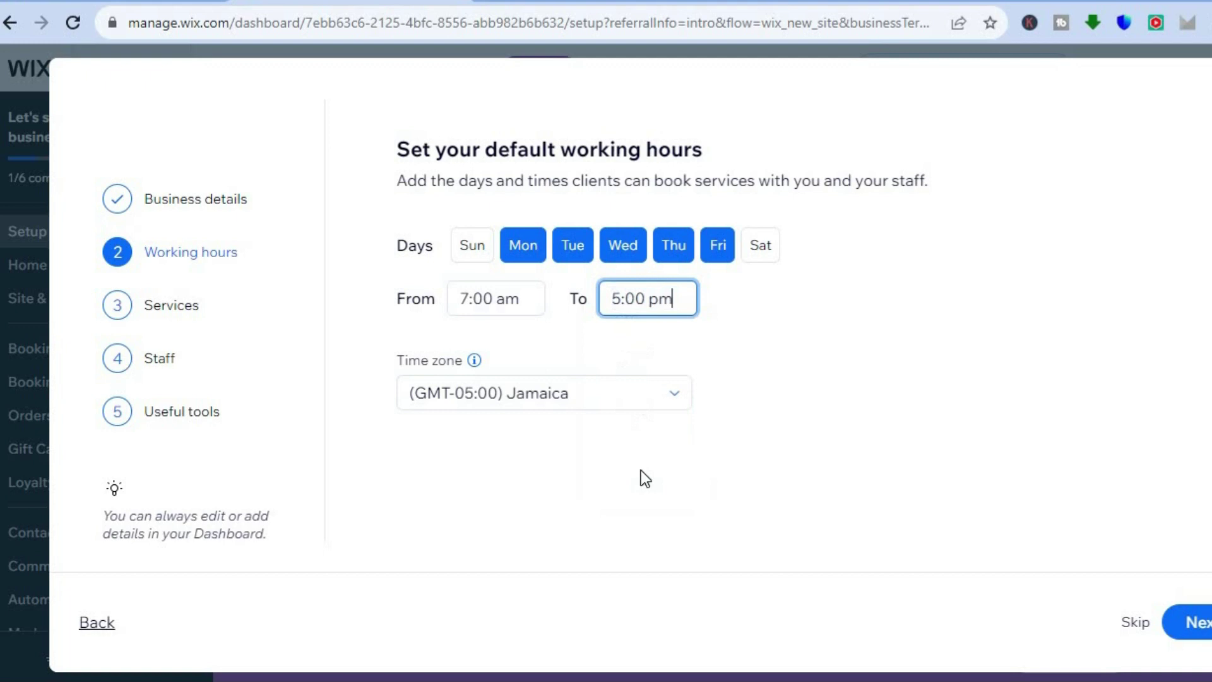
click(1202, 624)
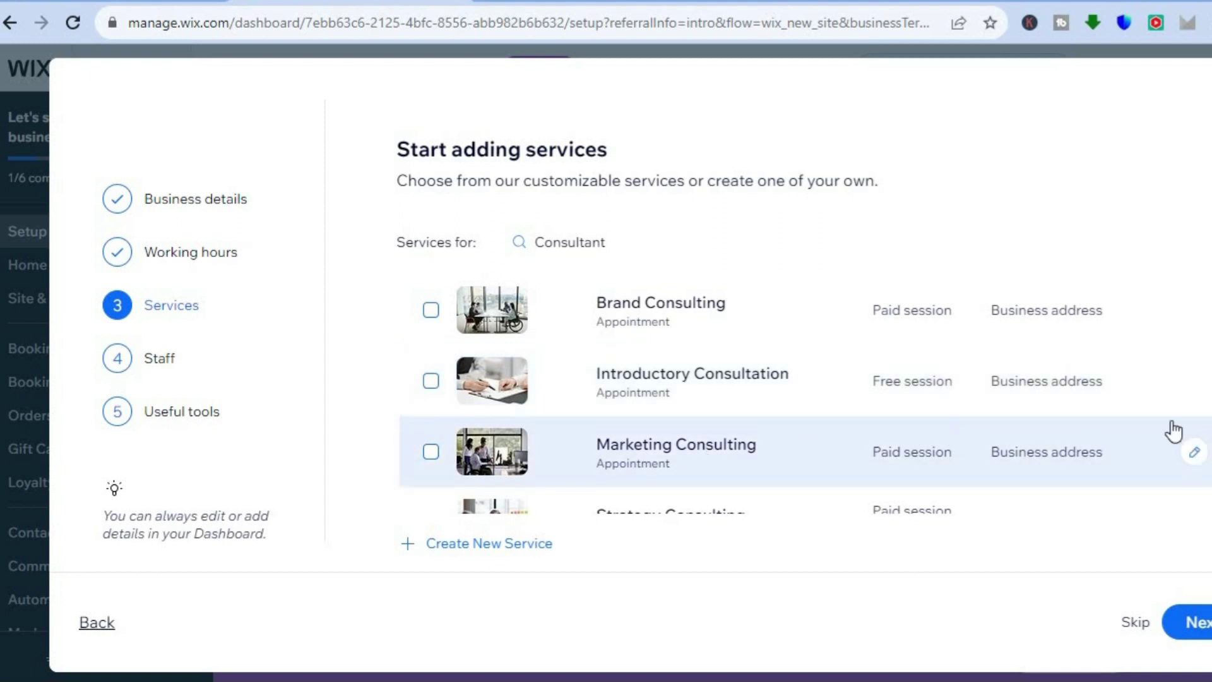
Look through the suggested consultant services and the fields for creating a new service, leaving without adding one
scroll(556, 444, down, 1)
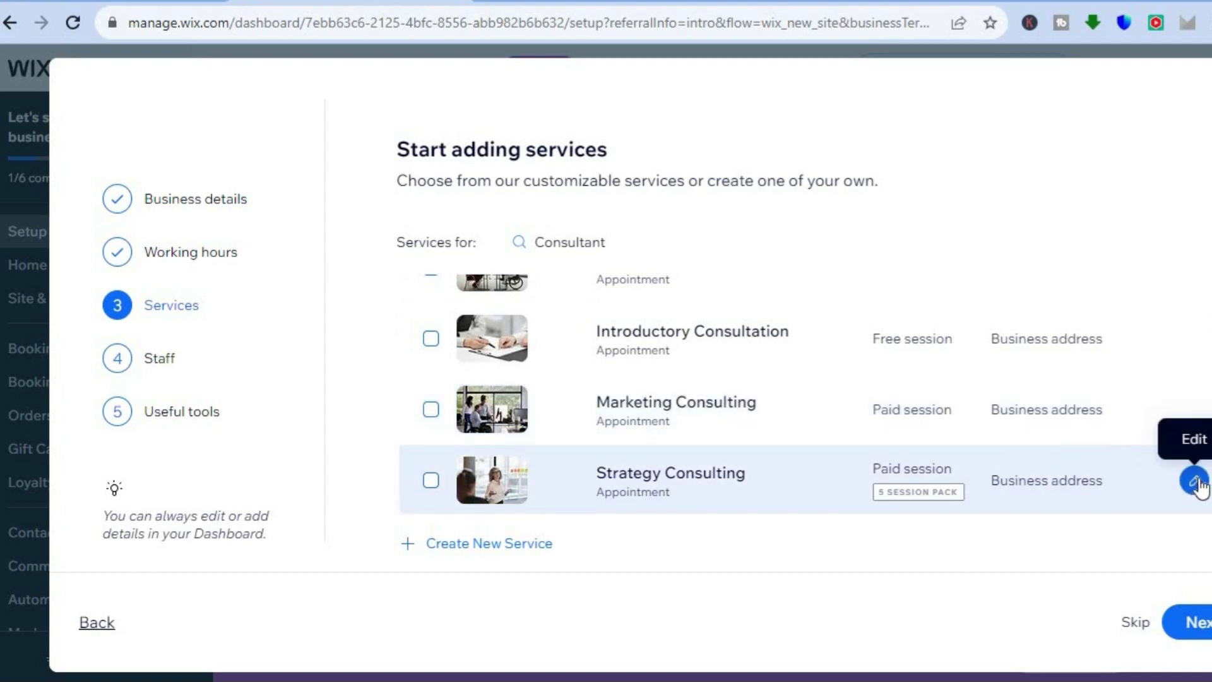
scroll(758, 391, down, 5)
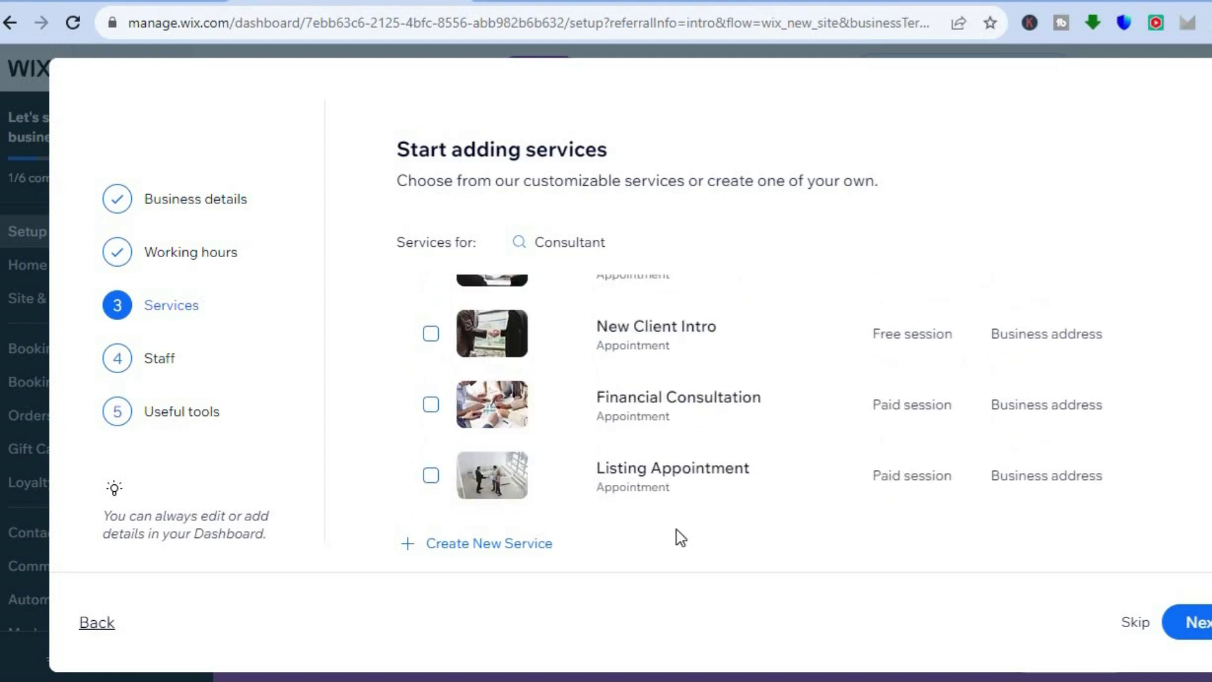
click(507, 547)
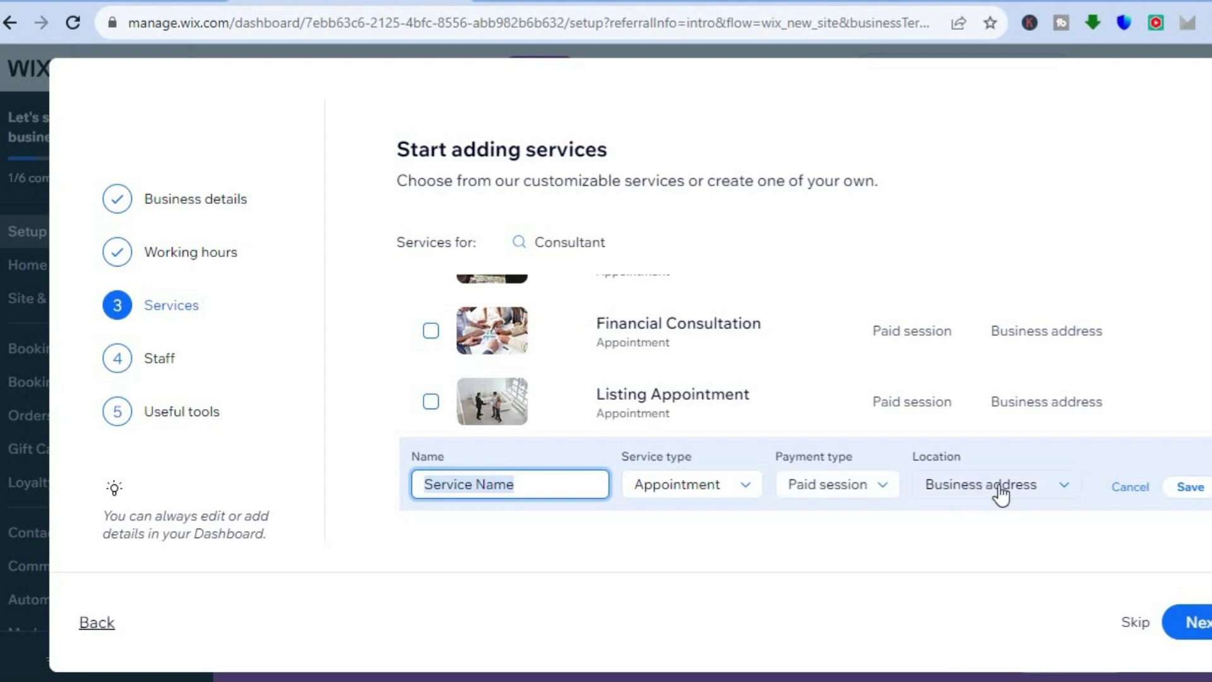
click(1116, 490)
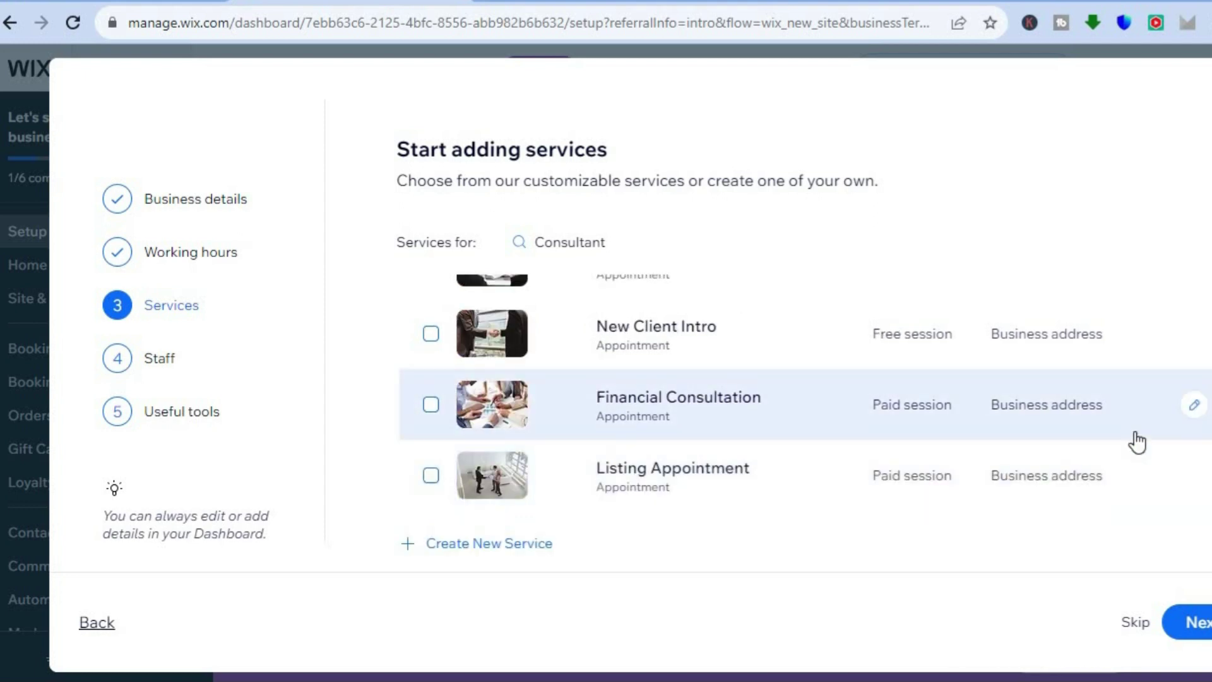
Select the New Client Intro, Financial Consultation, Business Consultation and Marketing Consulting services, and keep the default staff member
click(433, 335)
click(432, 404)
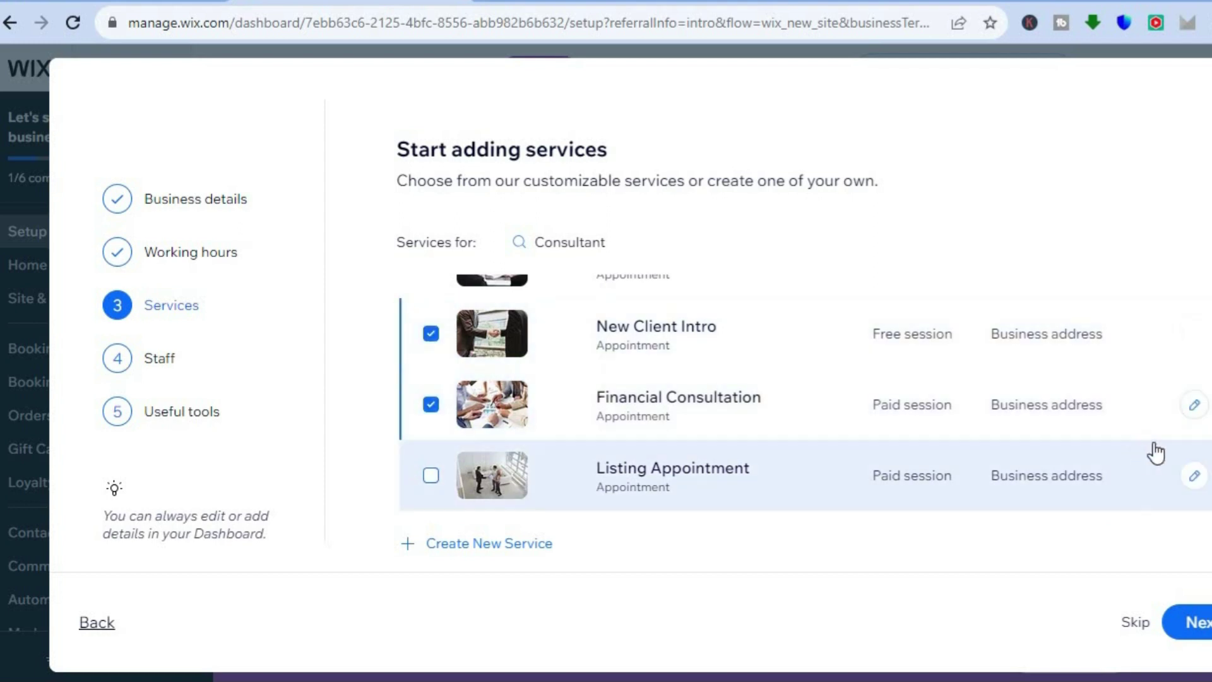
scroll(751, 391, up, 2)
scroll(650, 447, up, 1)
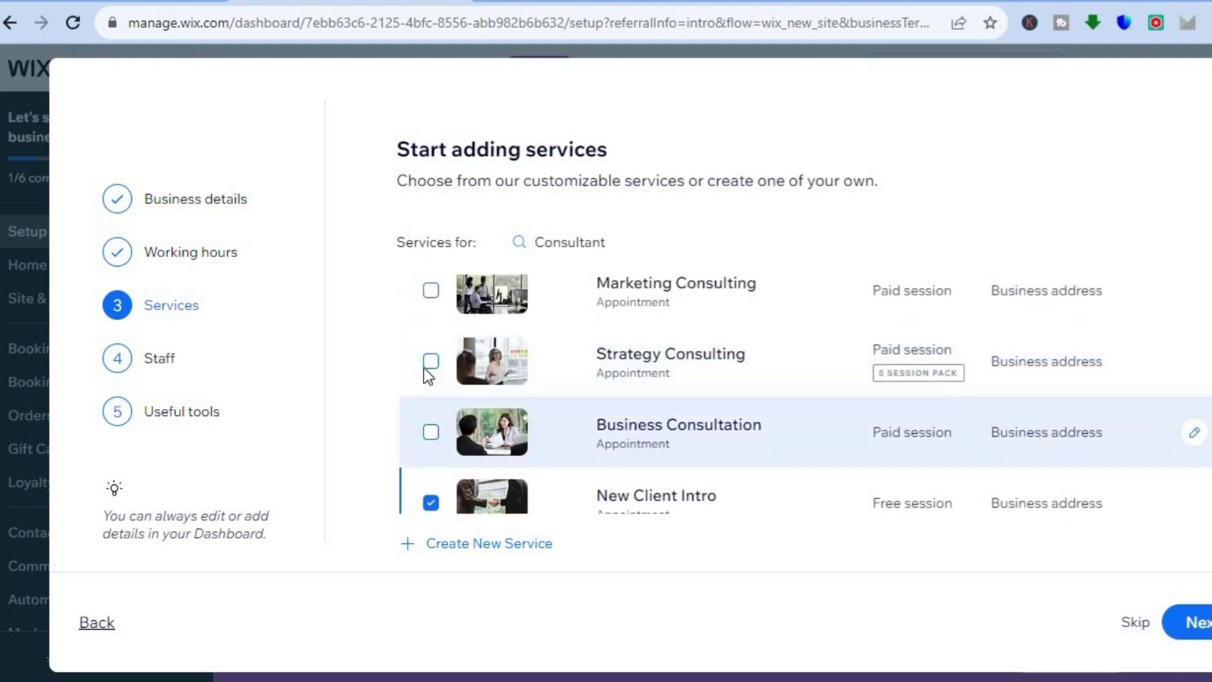
click(431, 432)
click(431, 291)
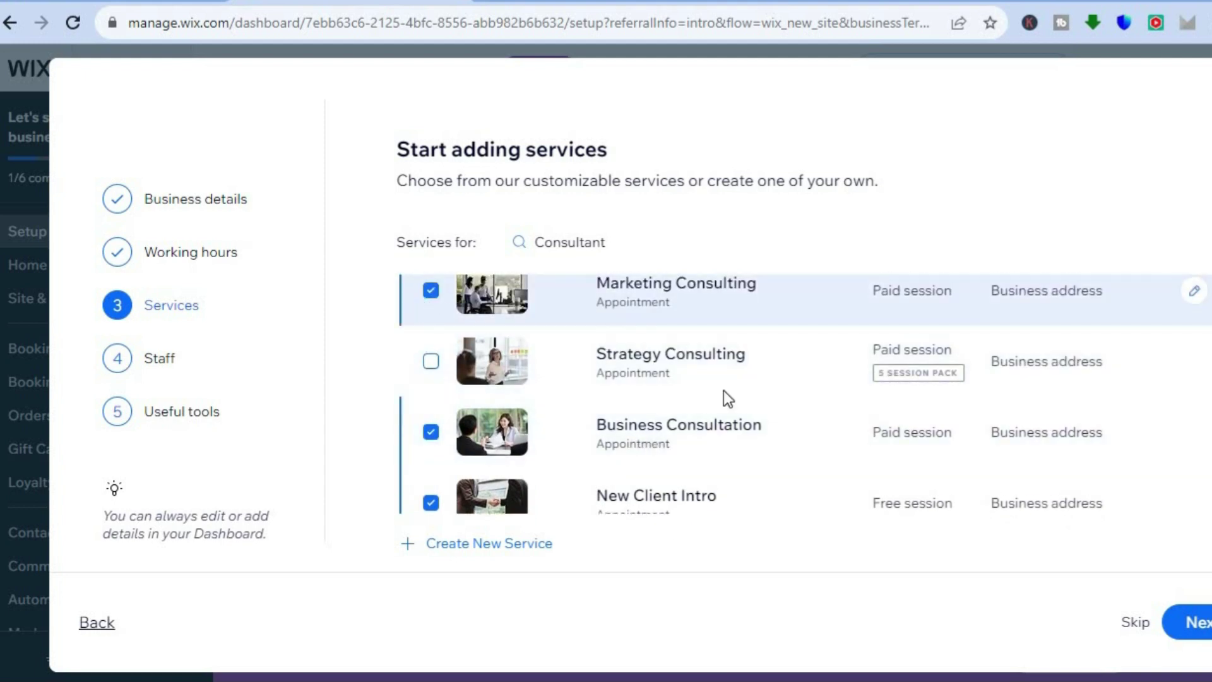
click(1206, 625)
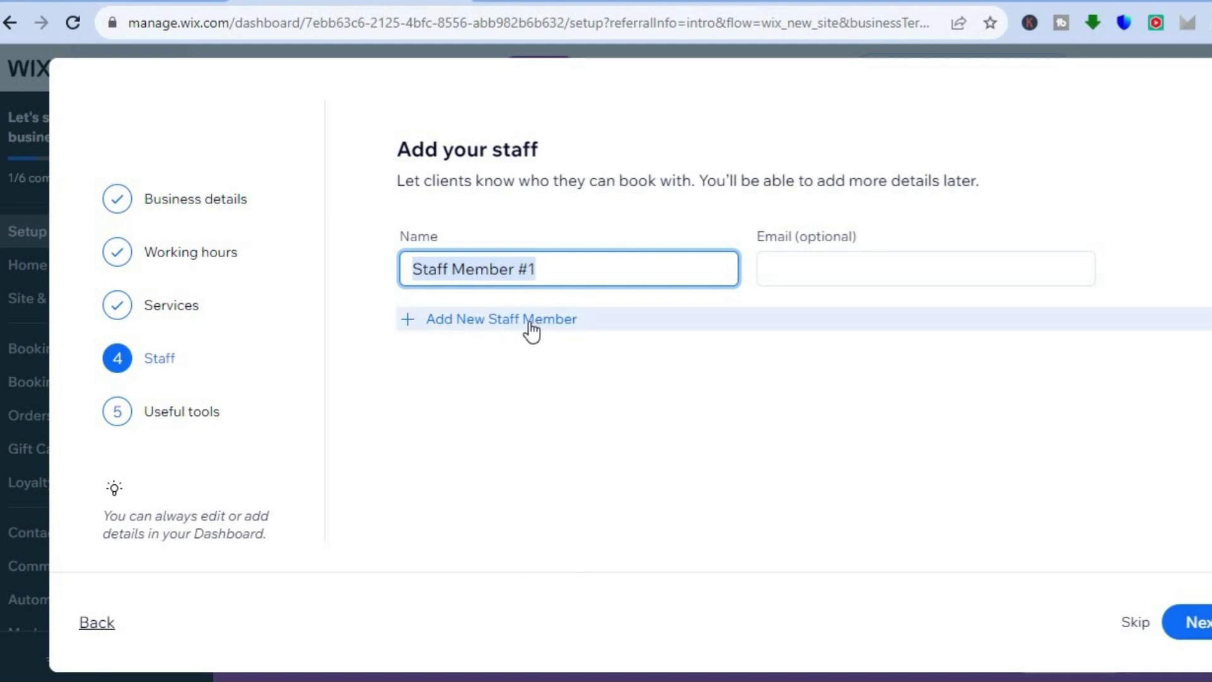
click(1193, 624)
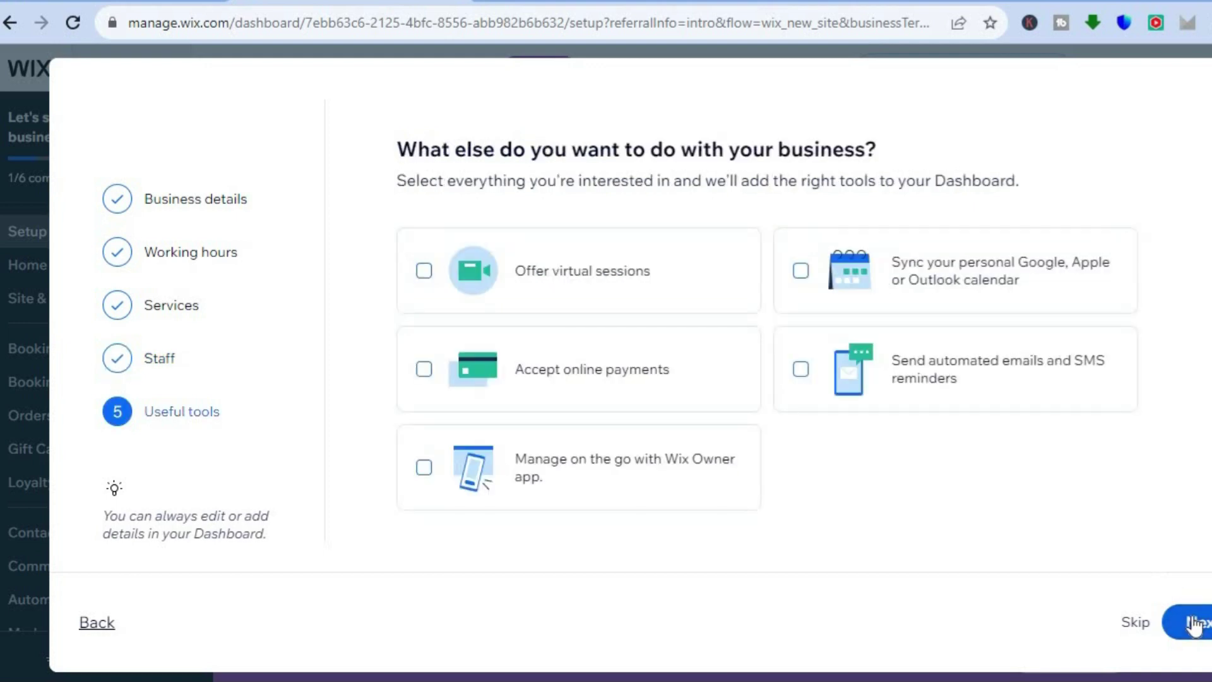
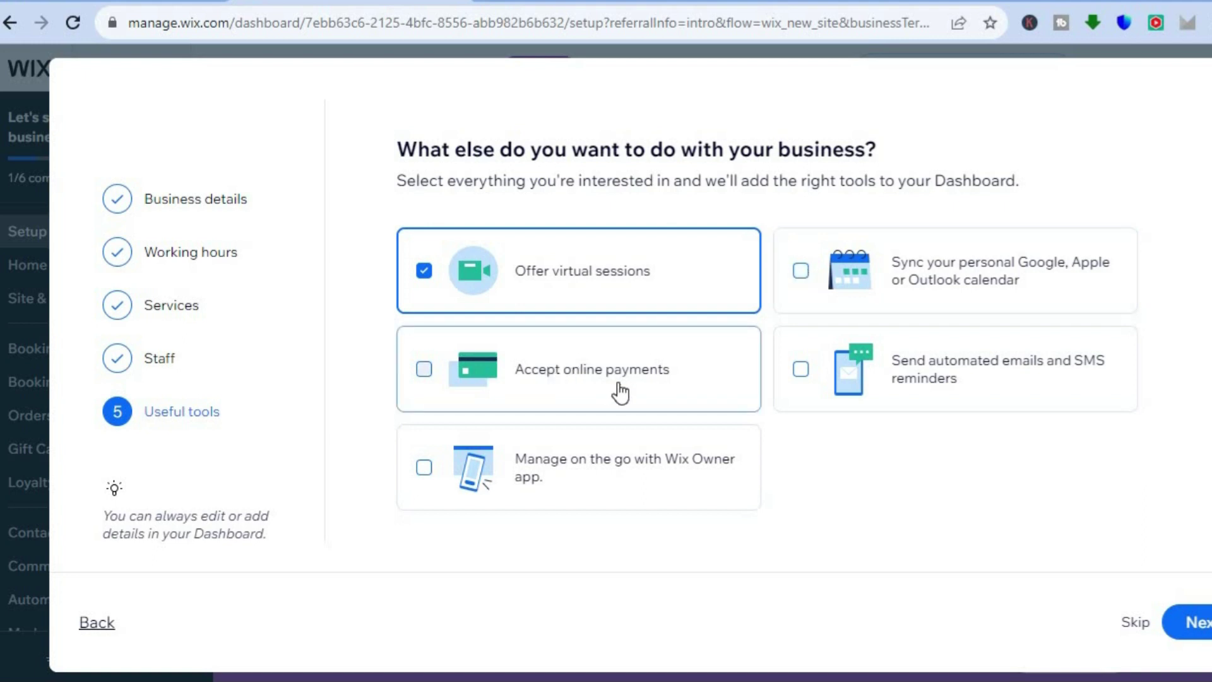
Select virtual sessions, online payments, and automated emails and SMS reminders as useful tools, and finish the setup to reach the dashboard
click(432, 373)
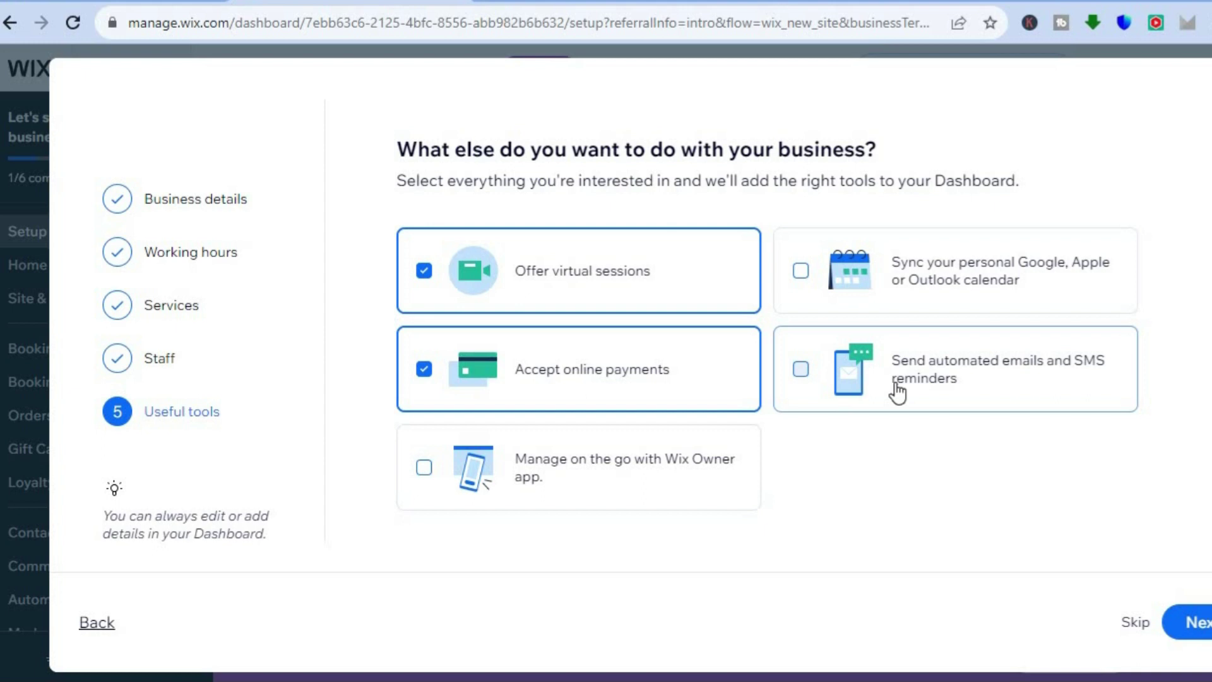
click(802, 370)
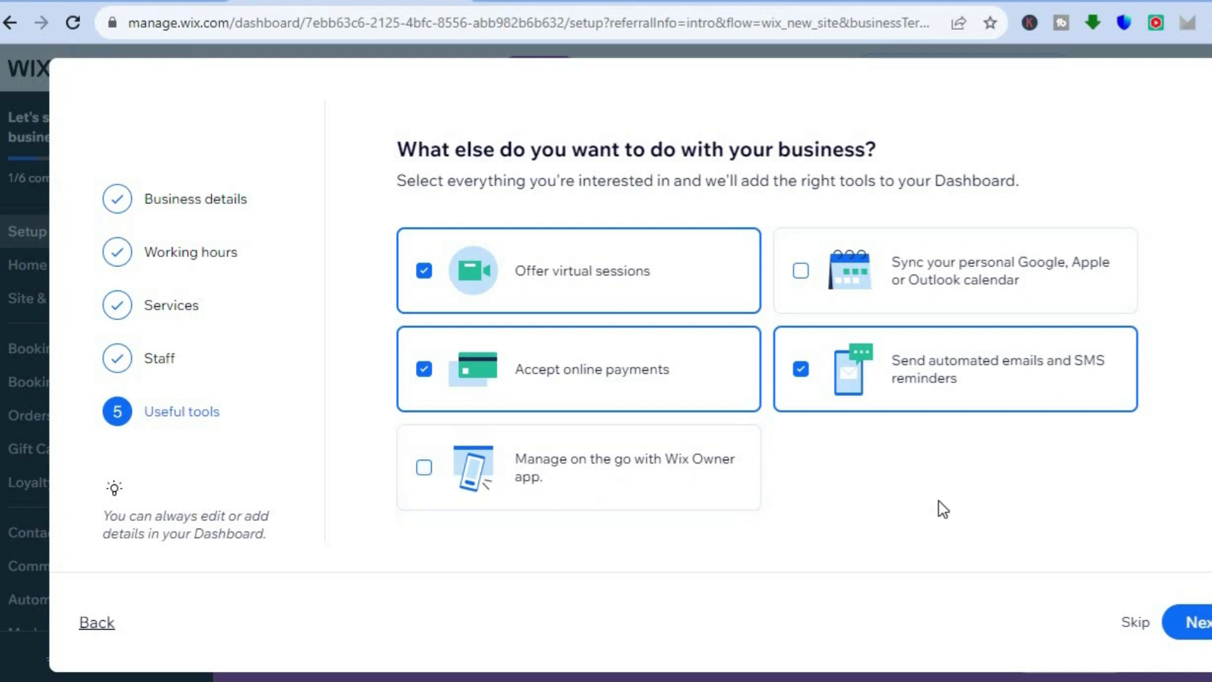
click(1193, 636)
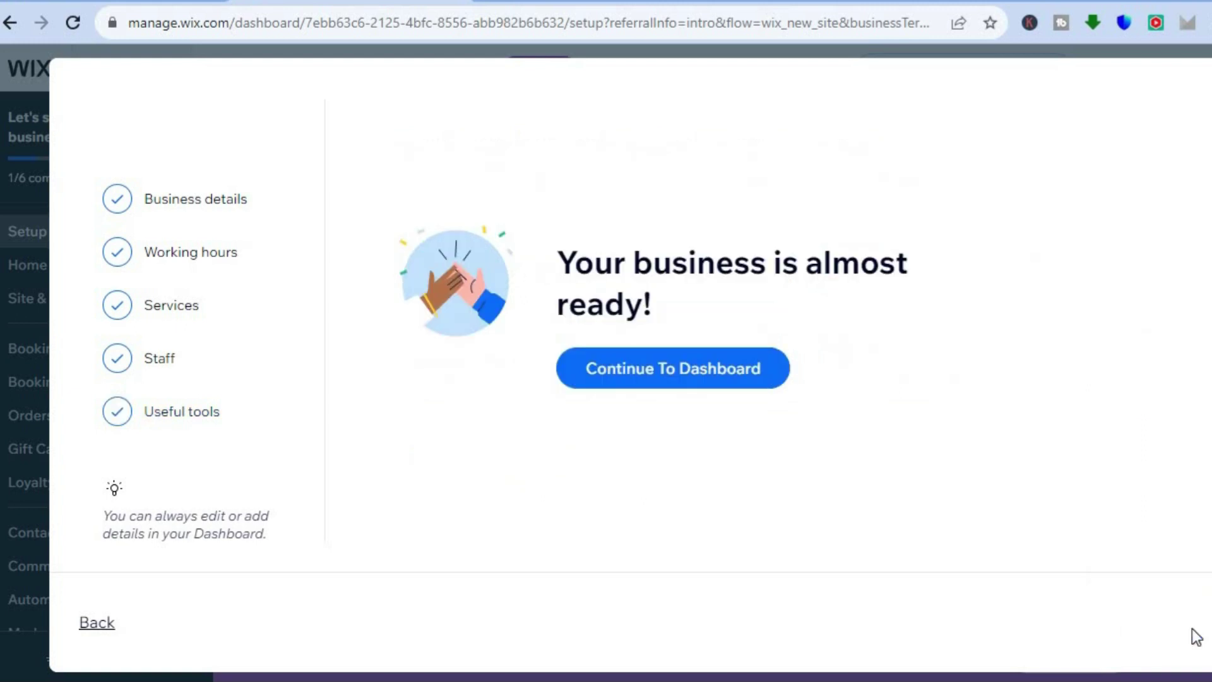
click(700, 380)
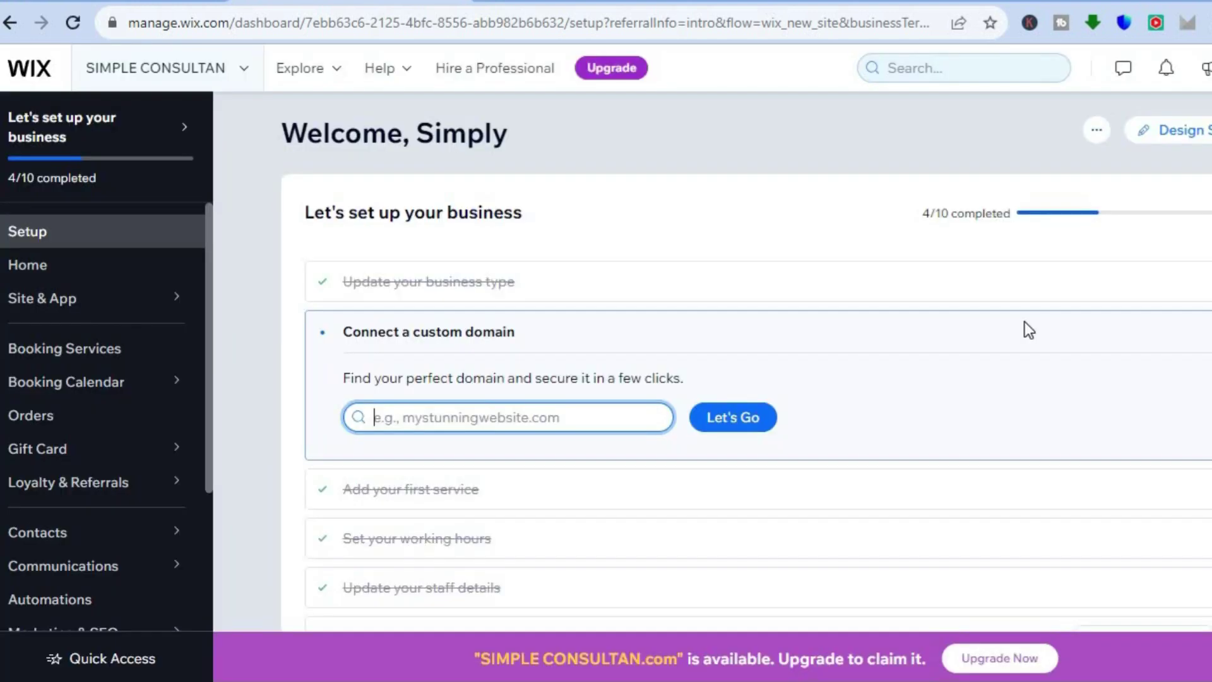
Open the booking calendar of the new site to view its weekly schedule
mouse_move(629, 289)
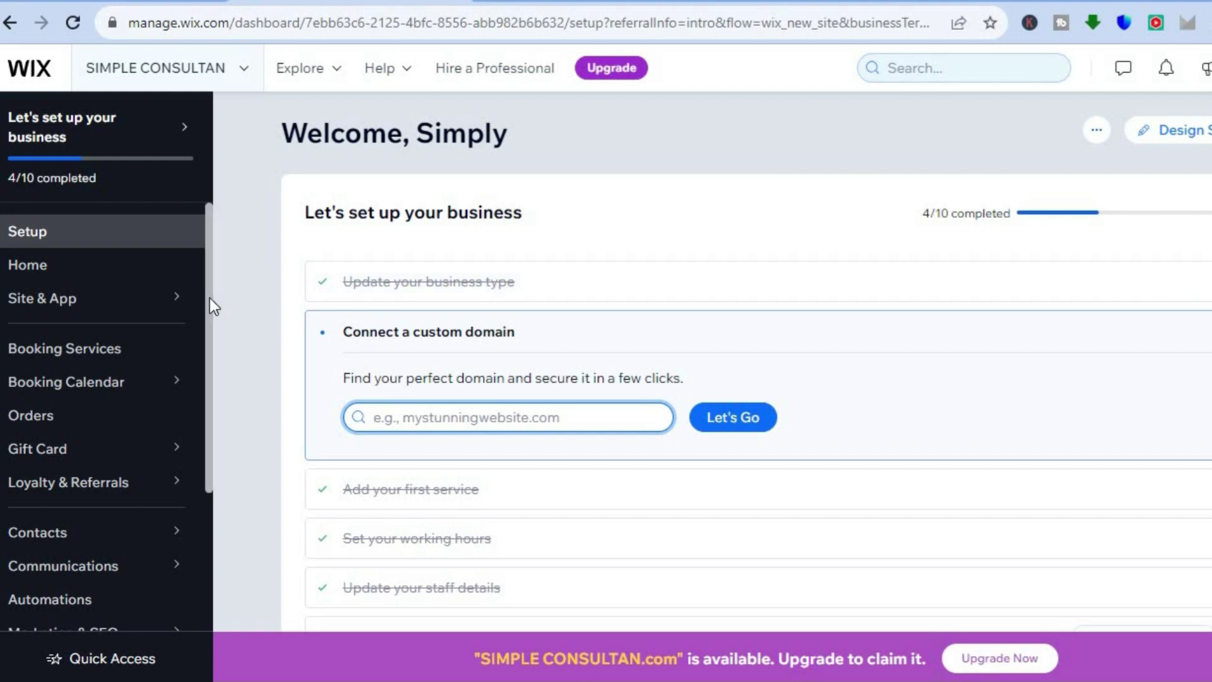
drag(210, 306, 210, 341)
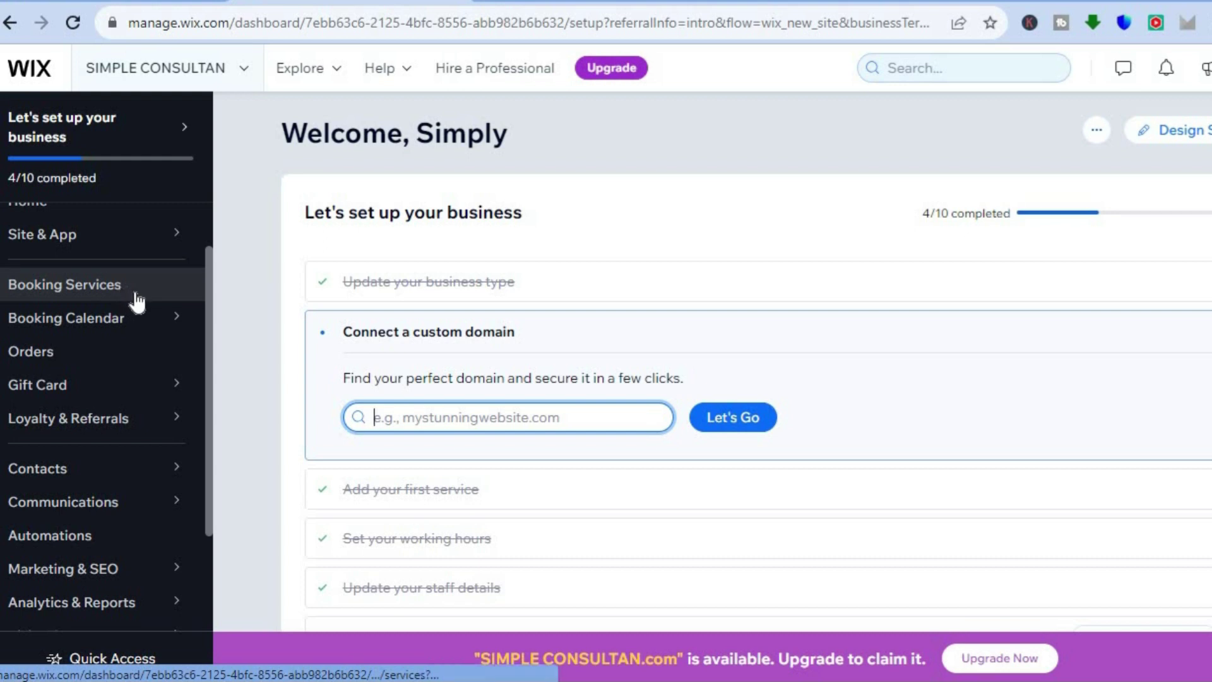
mouse_move(127, 320)
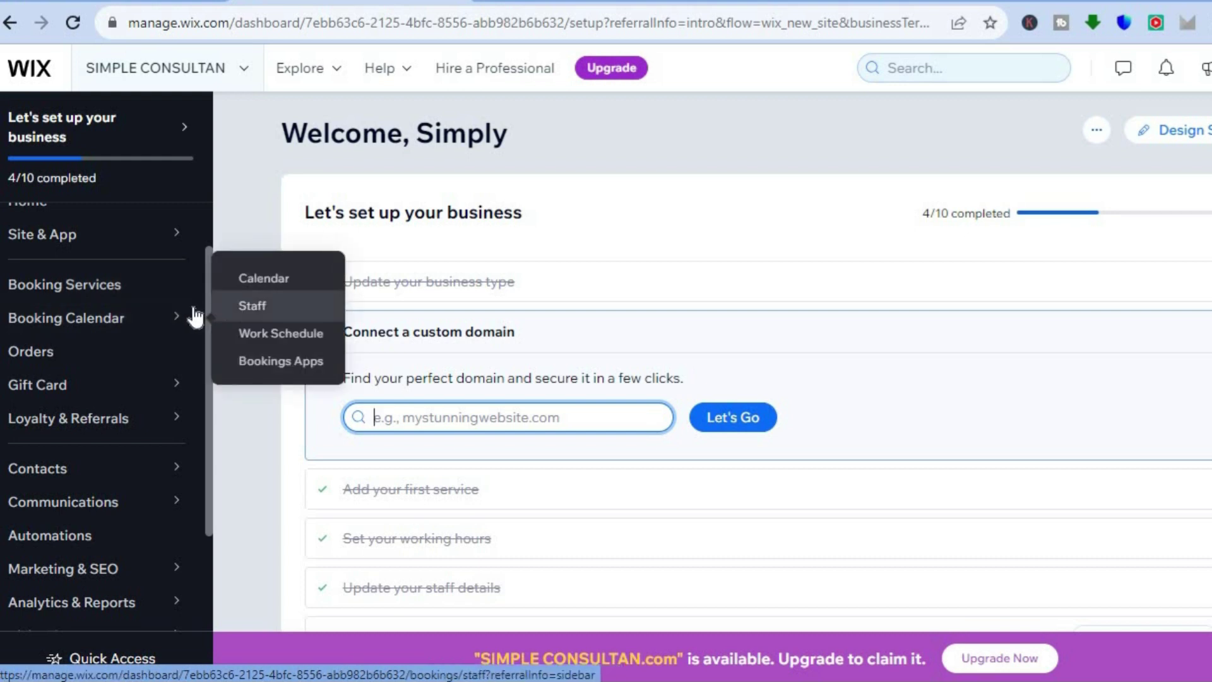
click(264, 278)
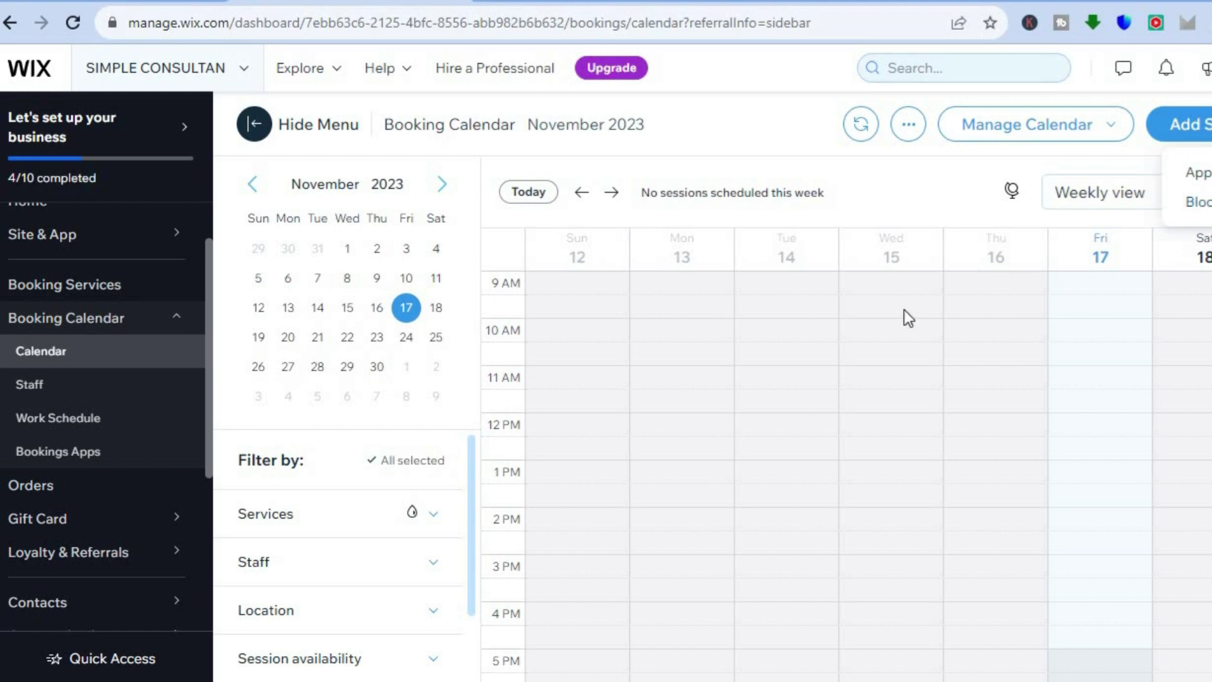
Open the booking staff page and look through its default settings and staff member cards
click(102, 390)
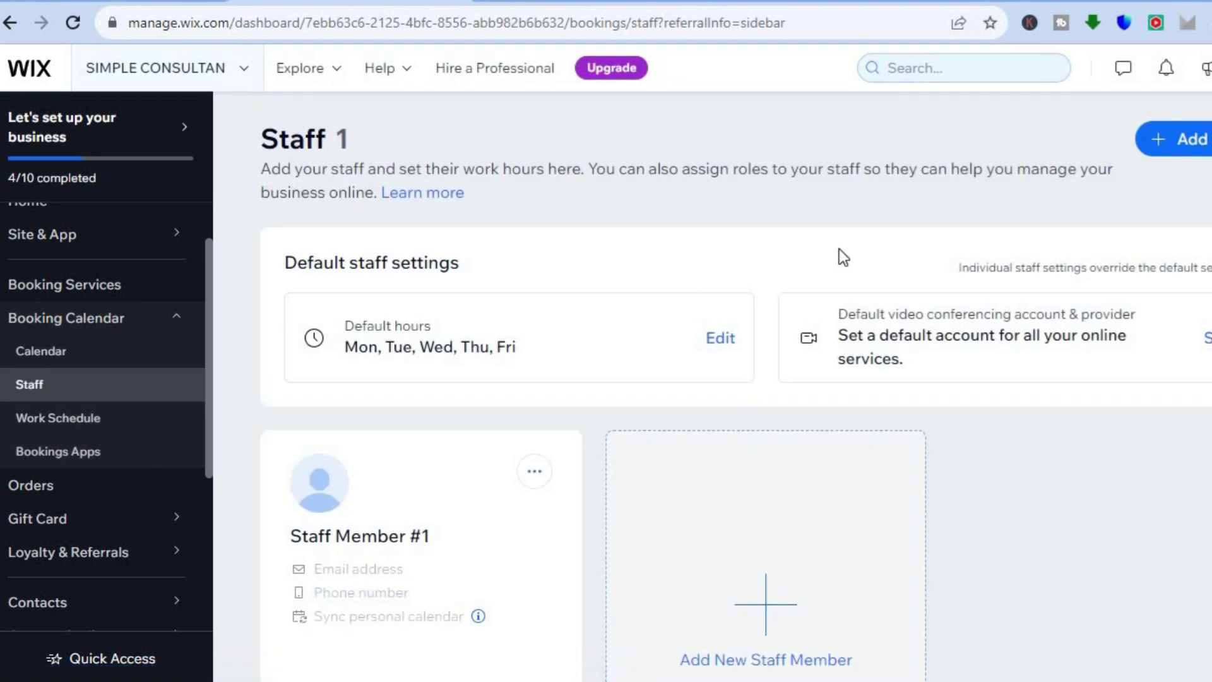
scroll(712, 501, down, 2)
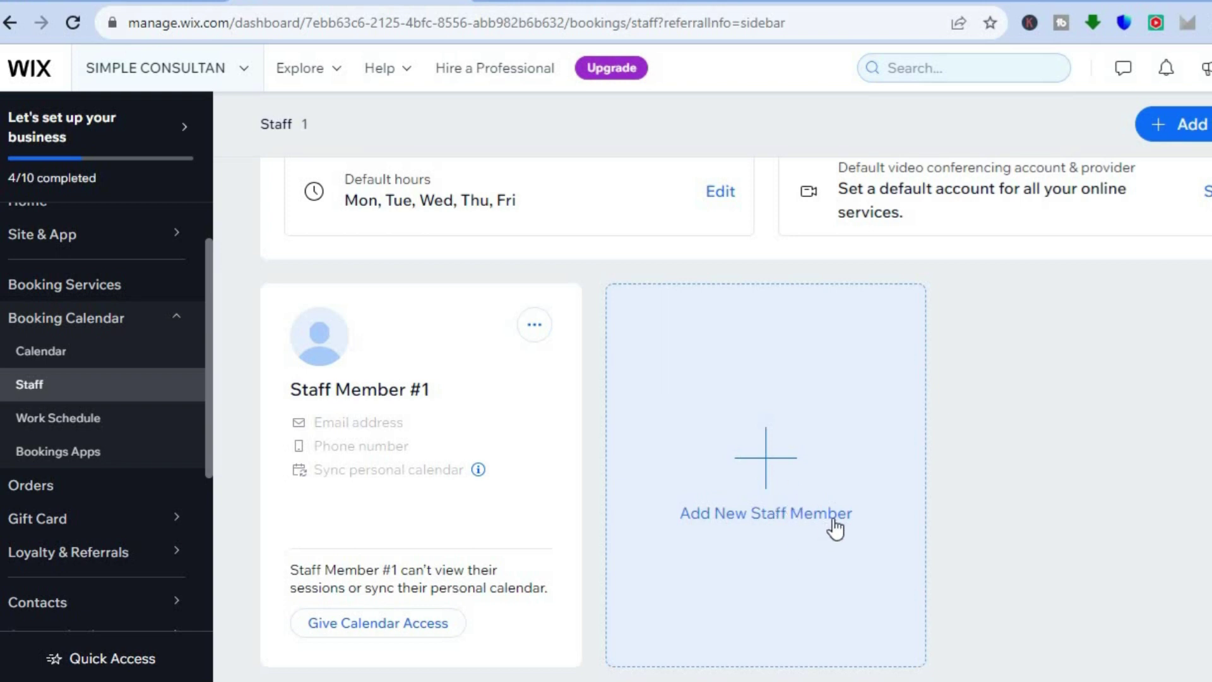
scroll(596, 479, up, 2)
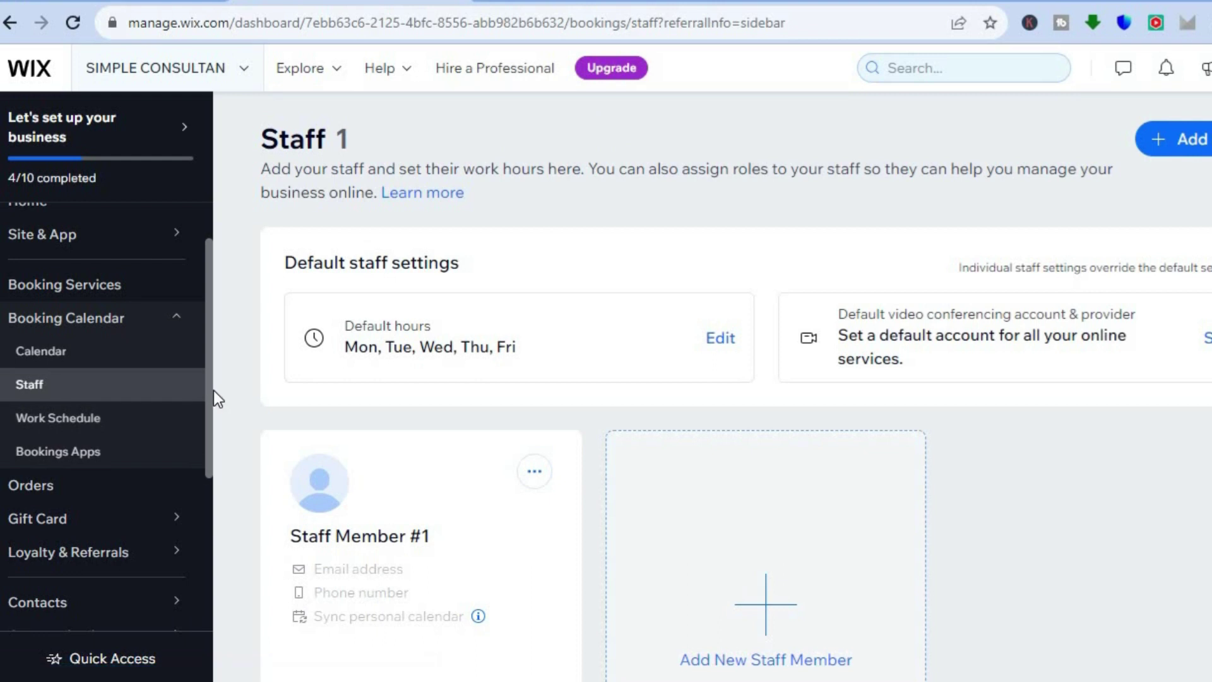
Look through the remaining dashboard sections, including the loyalty and referral, marketing and SEO, and billing and payments options
drag(214, 421, 236, 449)
click(236, 449)
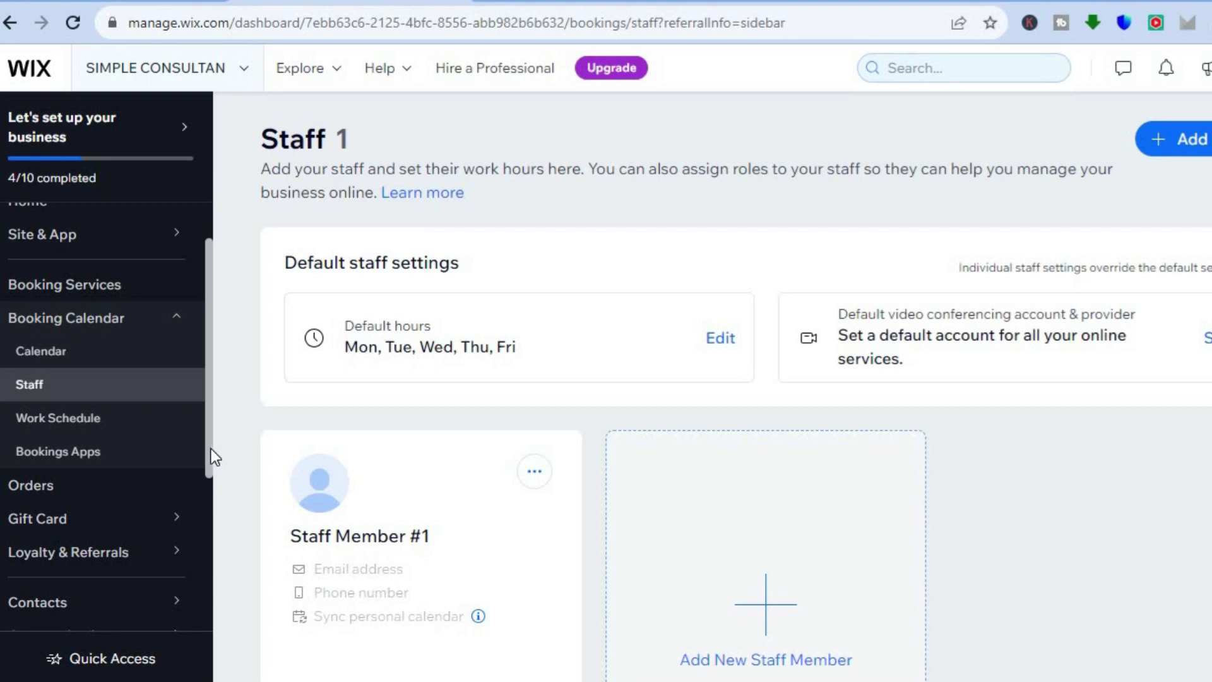
drag(208, 448, 207, 514)
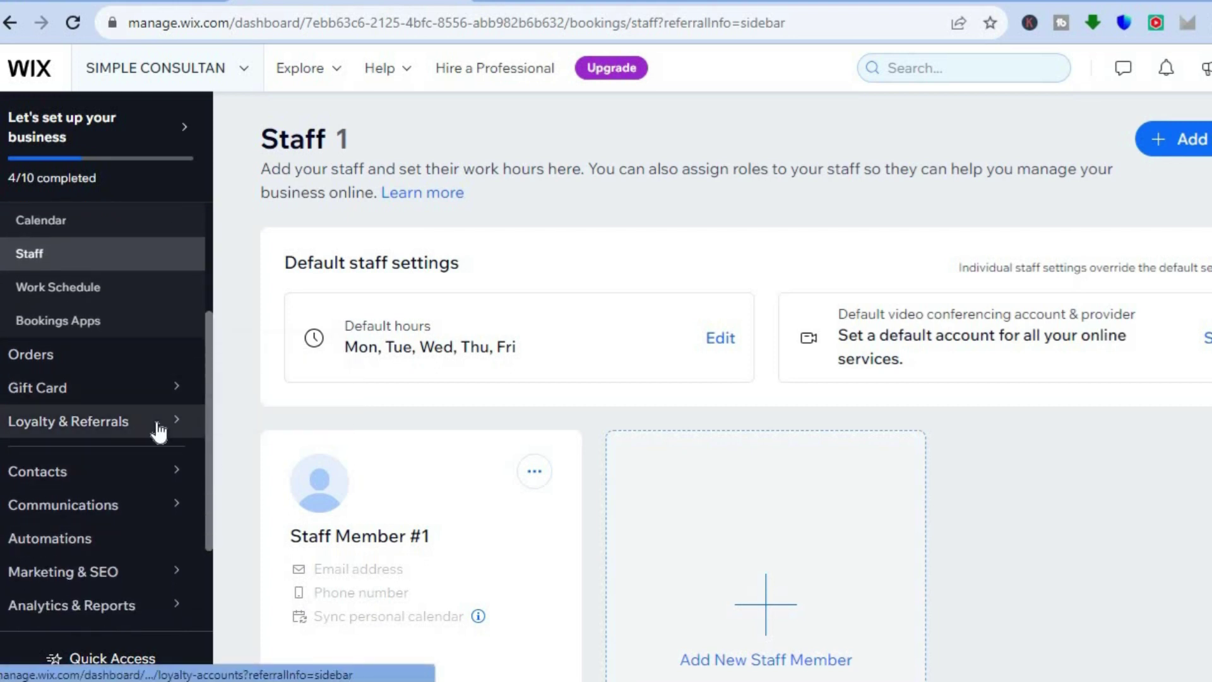
mouse_move(159, 432)
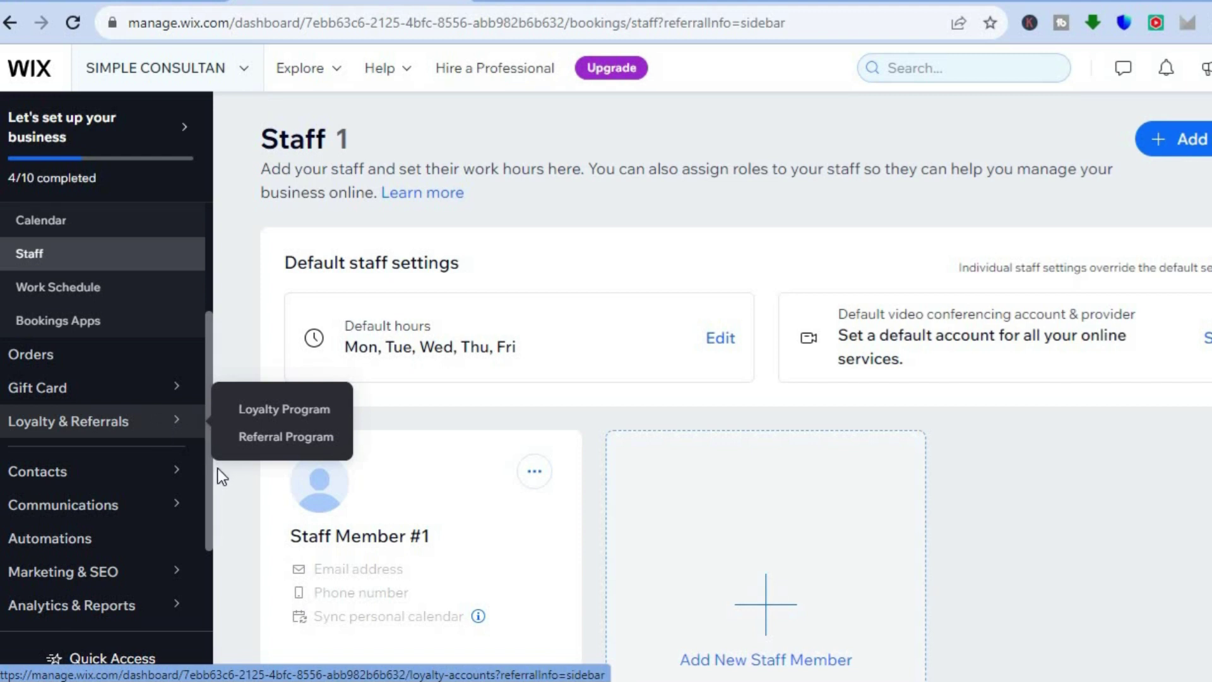
scroll(208, 480, down, 2)
scroll(208, 524, down, 2)
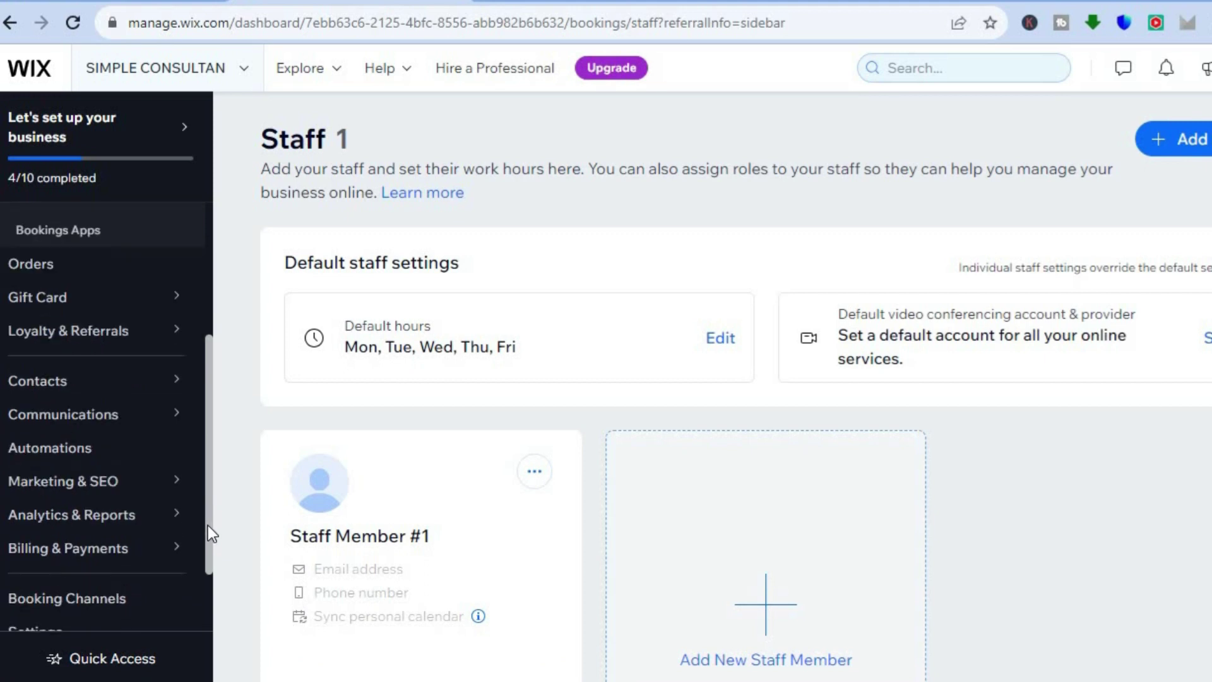
mouse_move(168, 485)
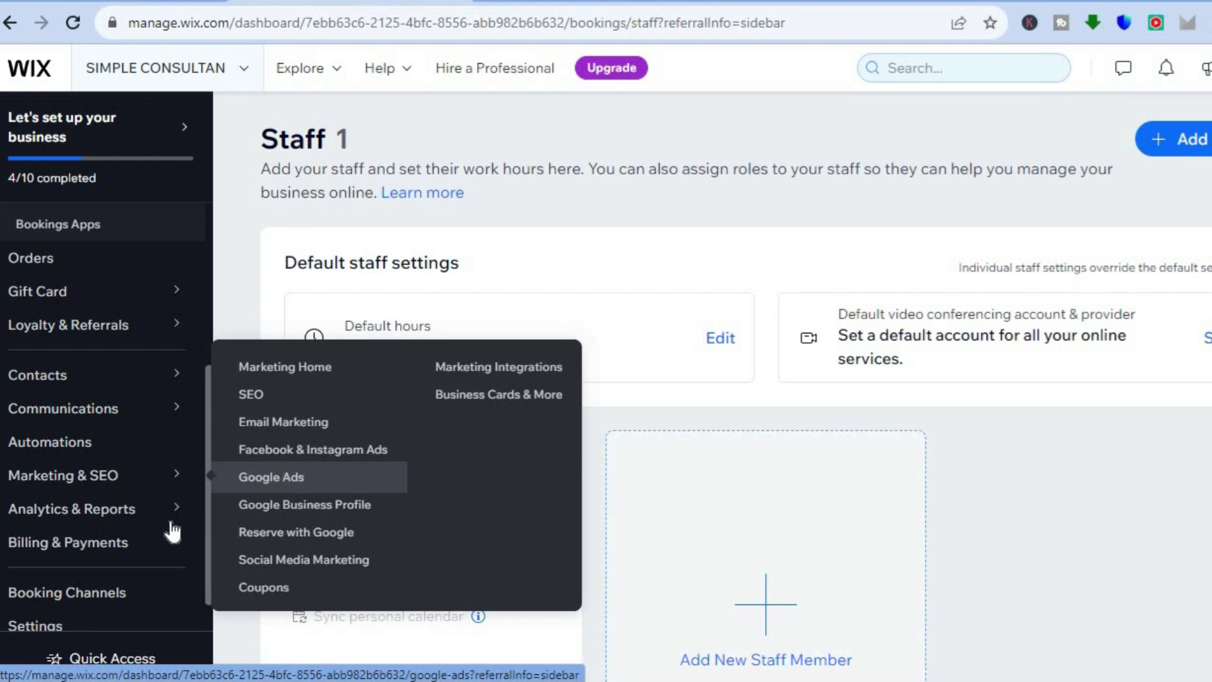
mouse_move(139, 557)
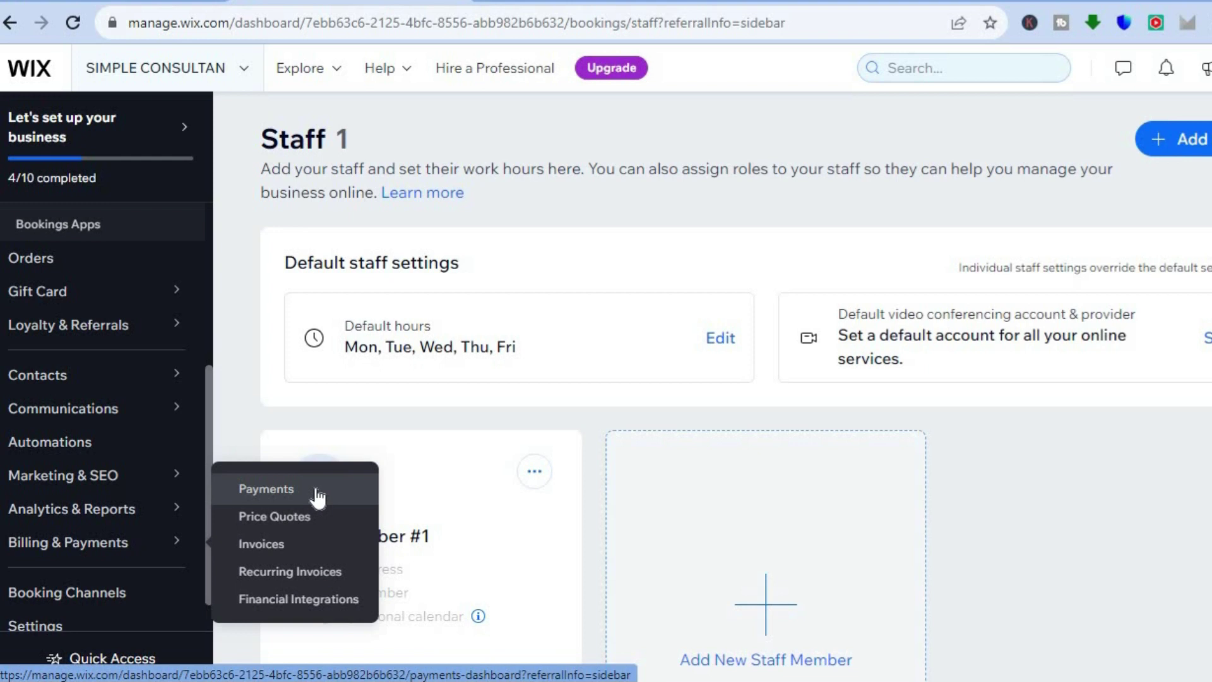
Open the payments page and its payment method management, and look through the Tilopay, PayPal and Manual Payments options
click(318, 498)
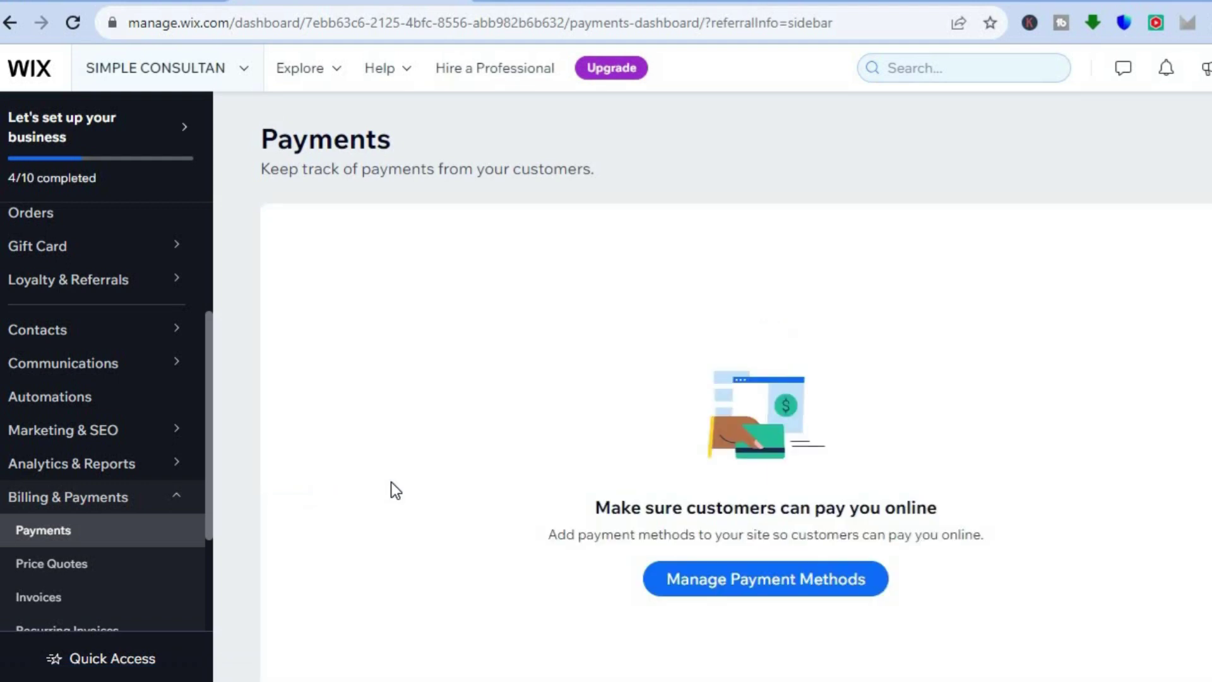
click(721, 588)
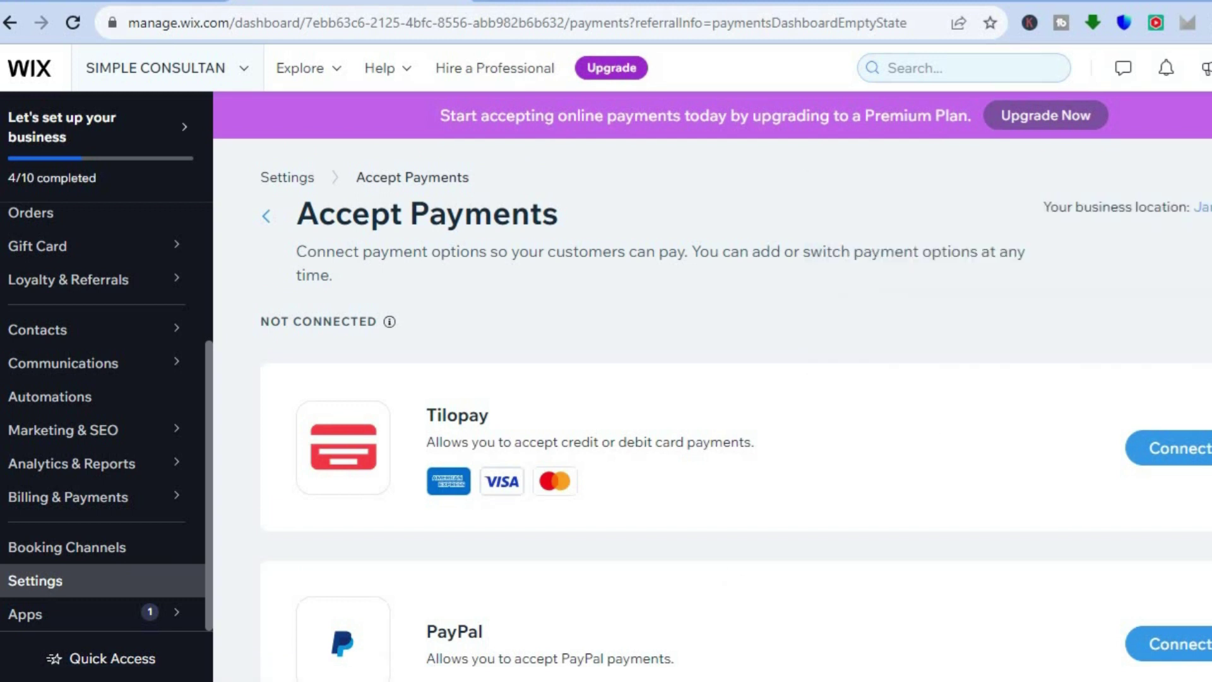
scroll(437, 252, down, 4)
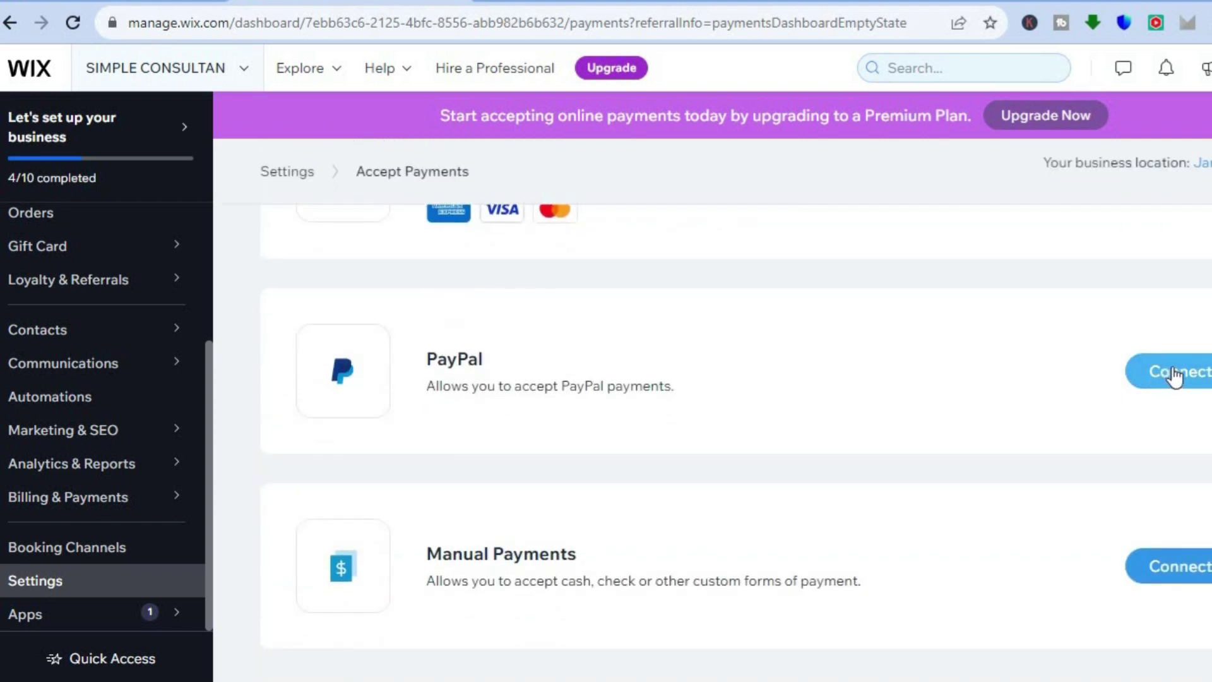
scroll(732, 442, down, 1)
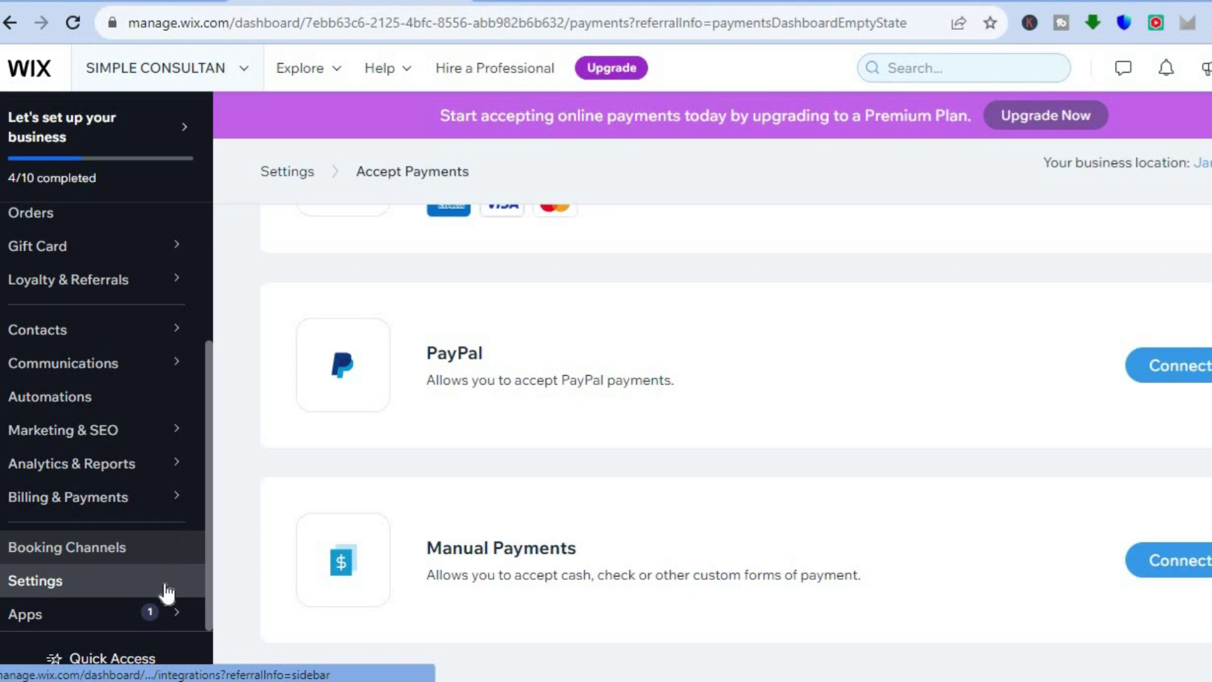
Check the app options of the dashboard and view the Booking Channels available for the site
mouse_move(152, 611)
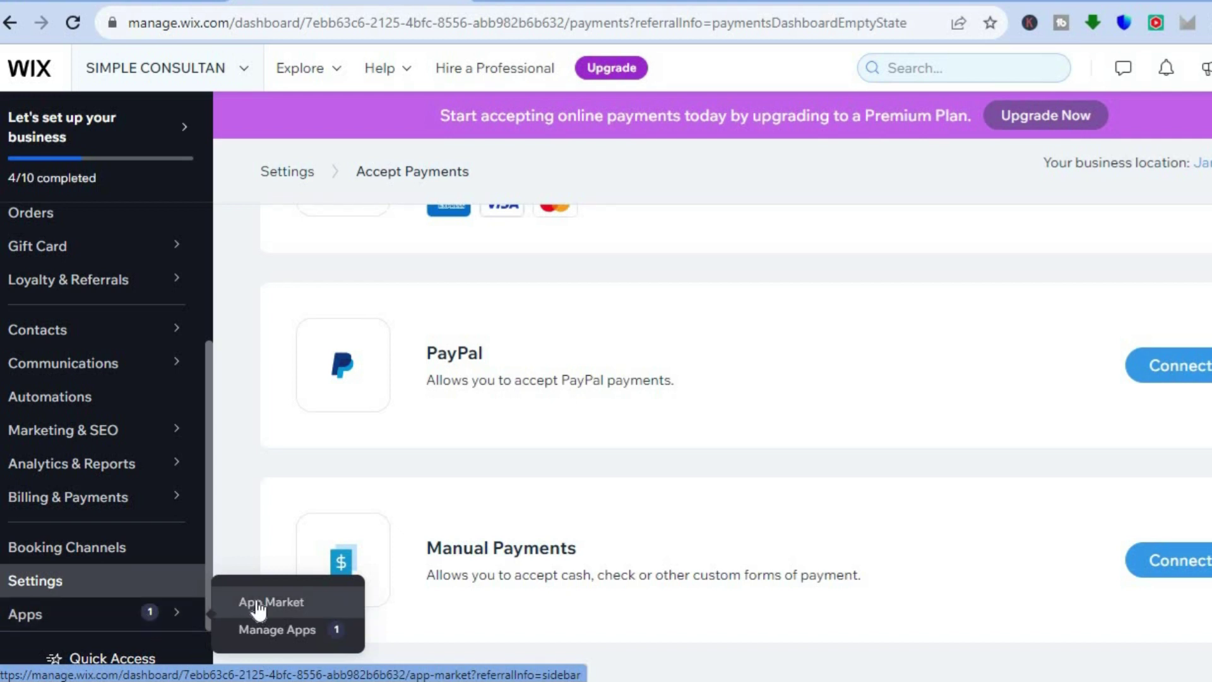
click(115, 554)
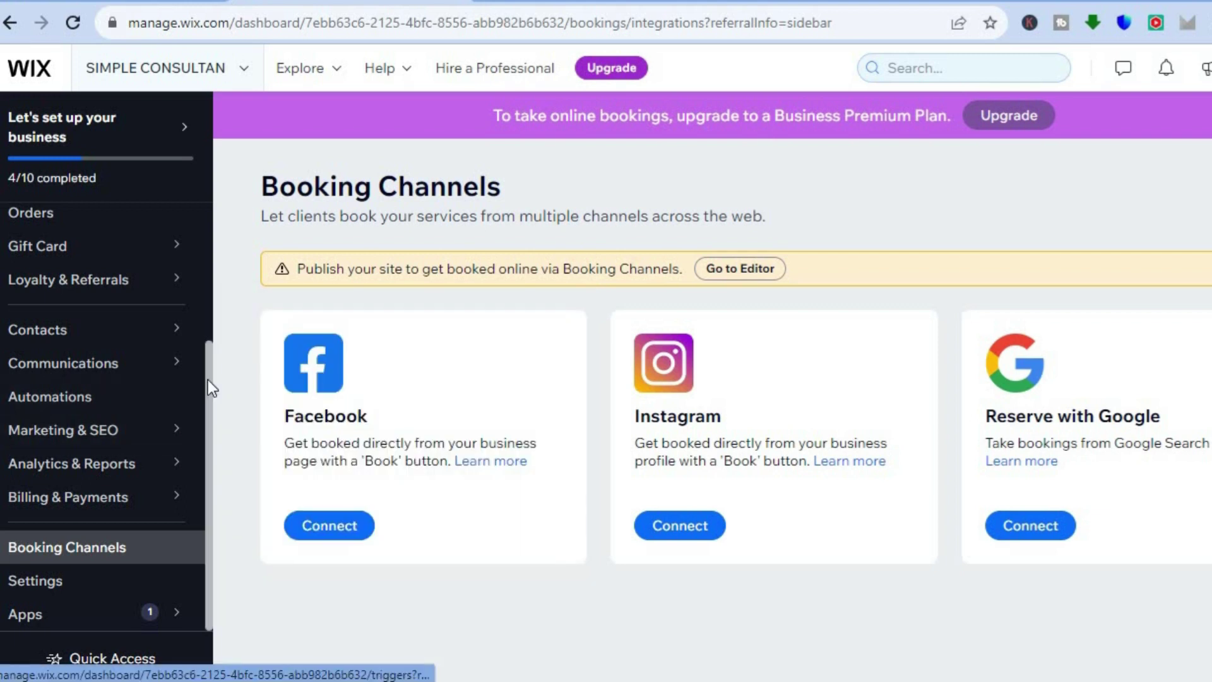
Return to the business setup page and start designing the site by customizing a designed template
drag(207, 380, 201, 231)
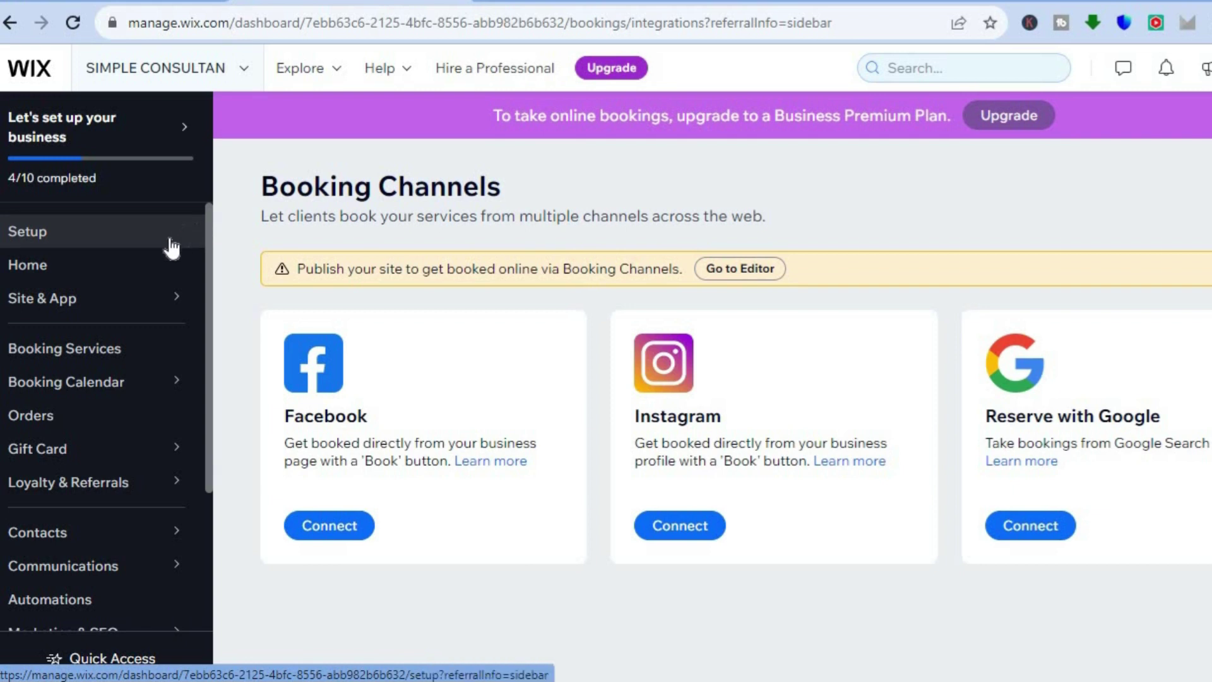
click(134, 246)
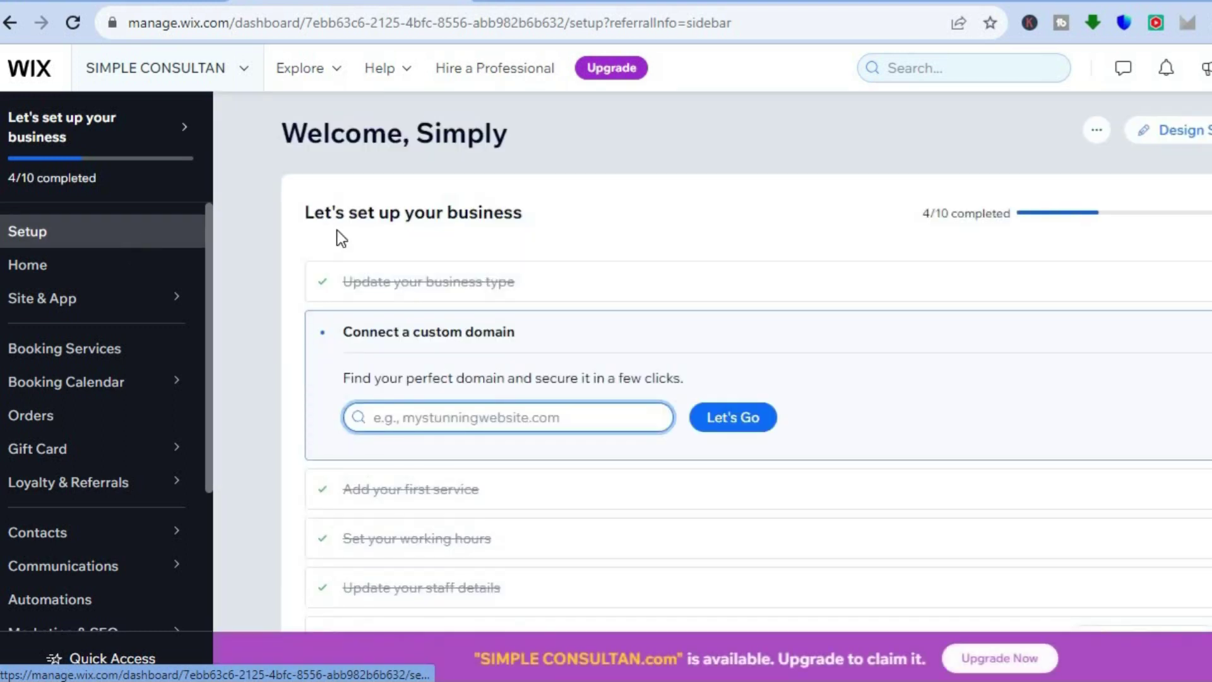
click(1192, 131)
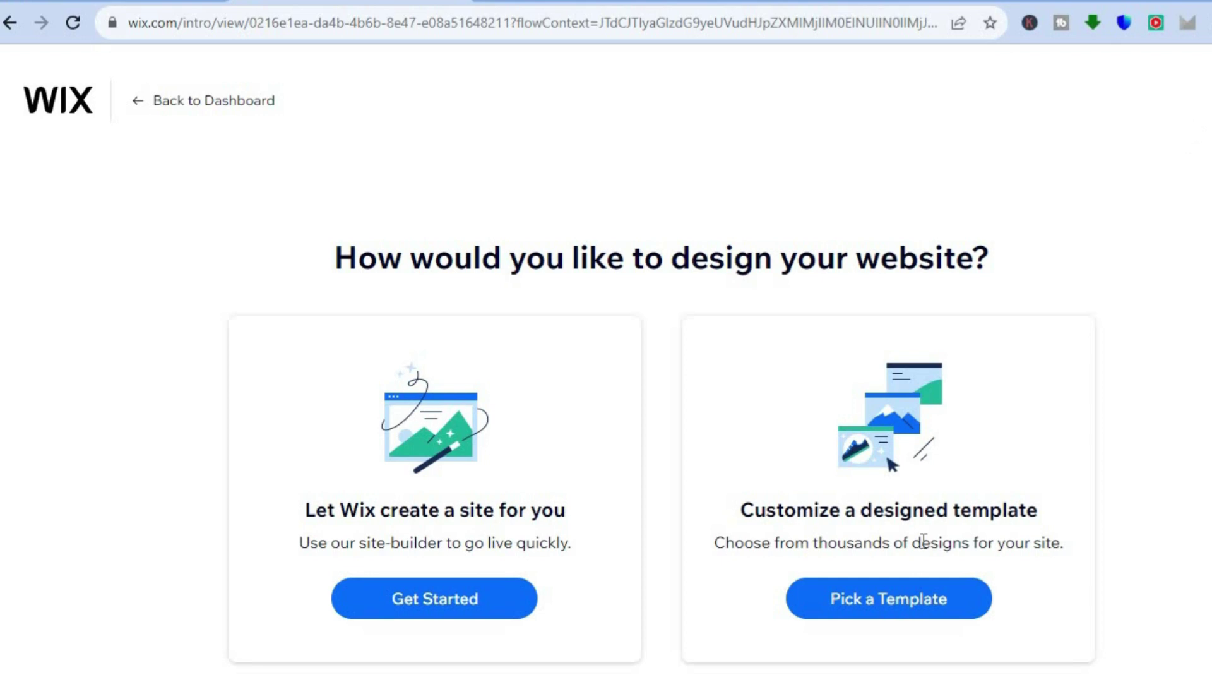
click(945, 601)
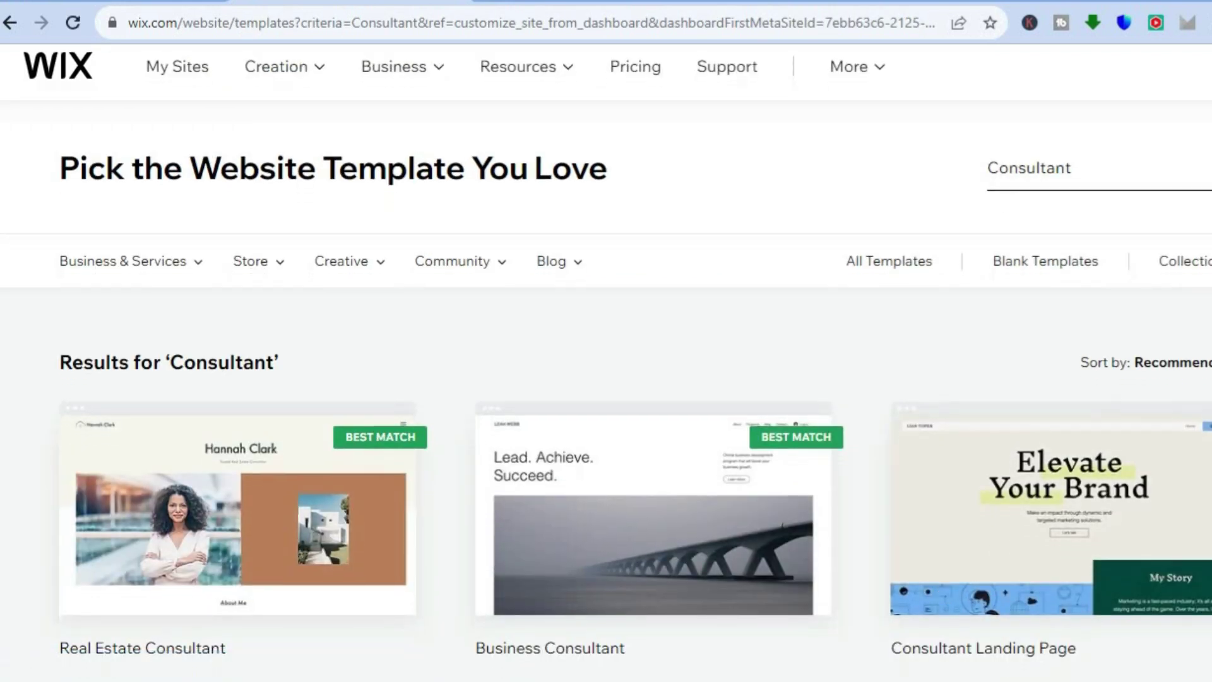
Browse the Consultant templates, open the Real Estate Consultant template in the editor, and dismiss the AI site content offer
scroll(606, 351, down, 1)
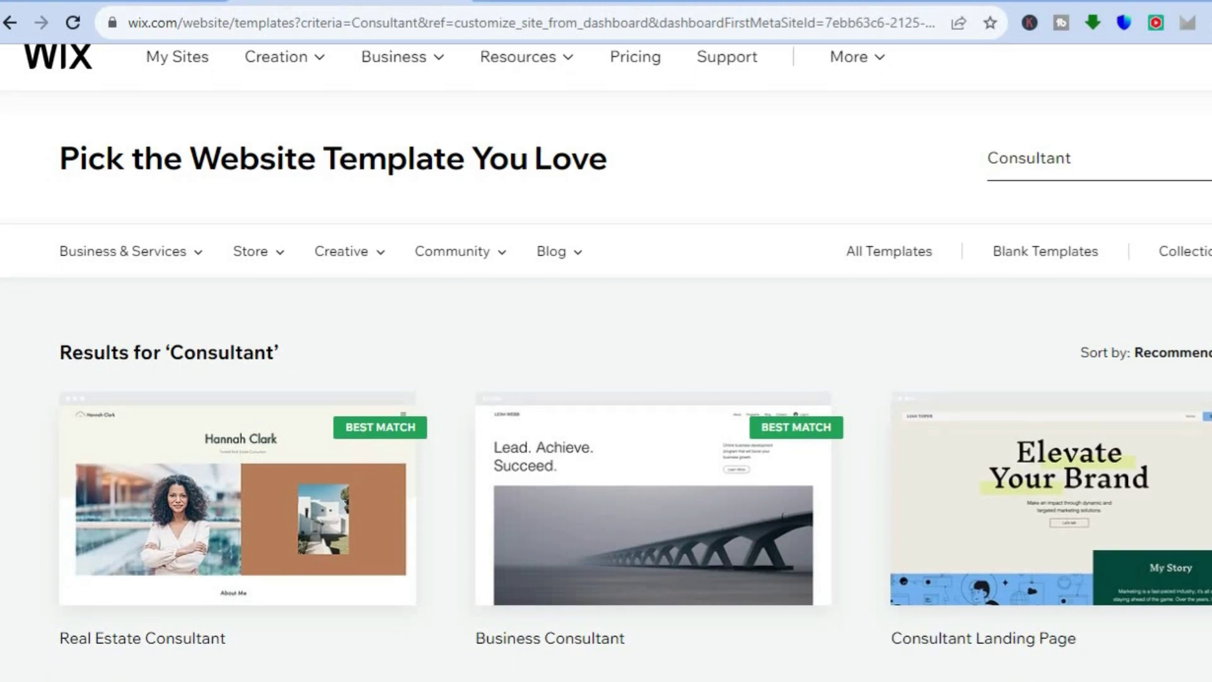
scroll(607, 379, down, 1)
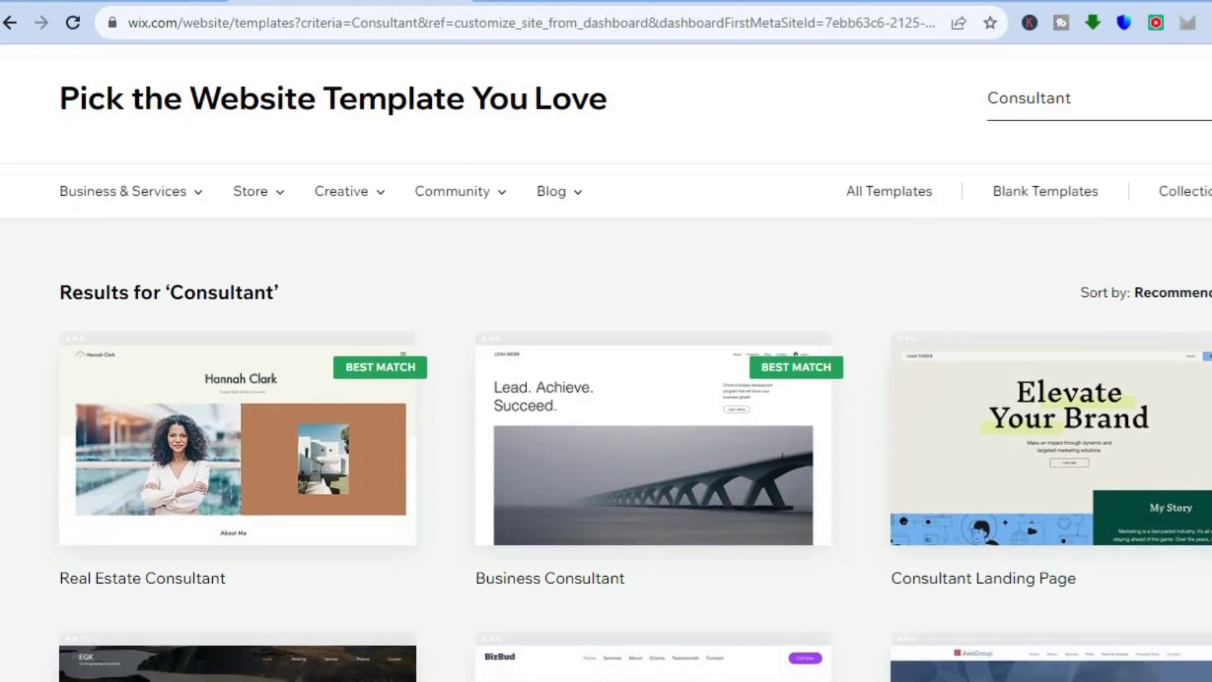
scroll(606, 379, down, 3)
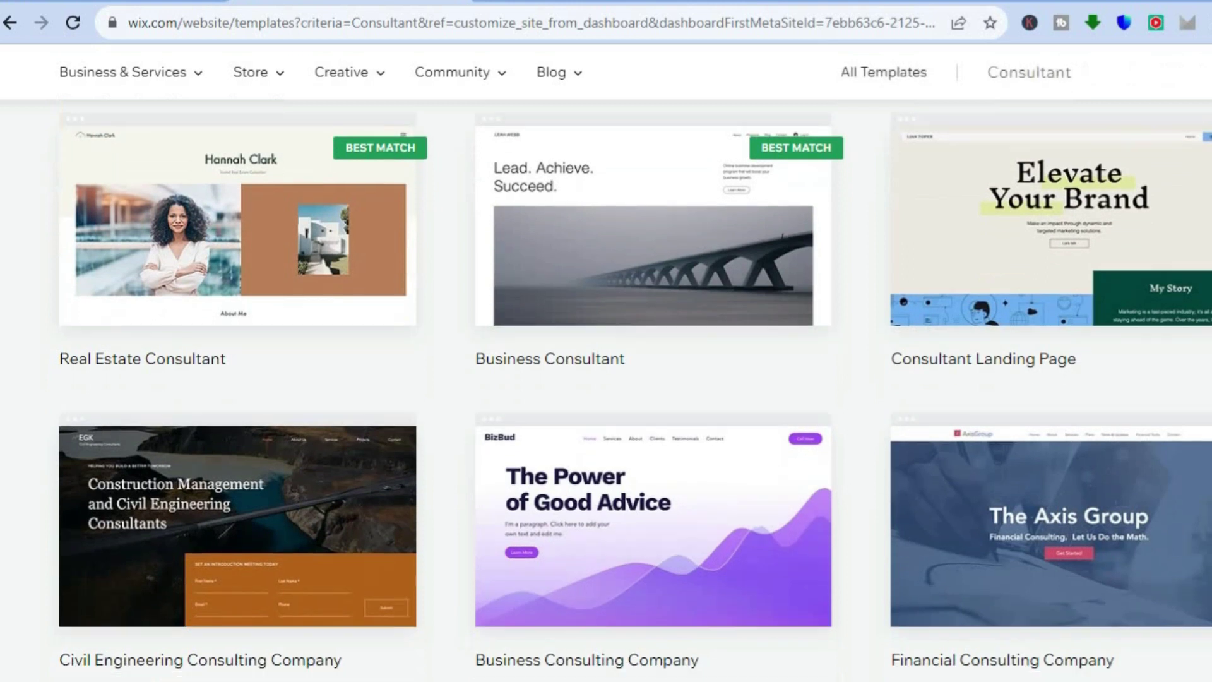
scroll(607, 379, down, 7)
scroll(606, 379, down, 7)
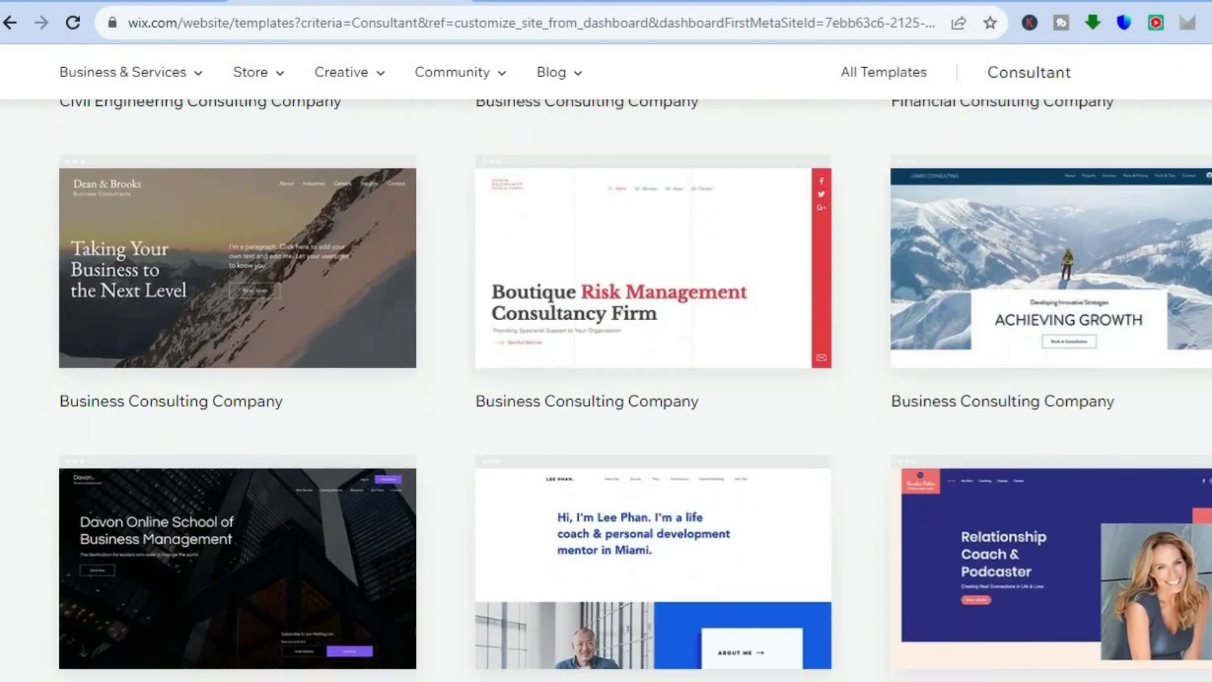
scroll(606, 341, down, 1)
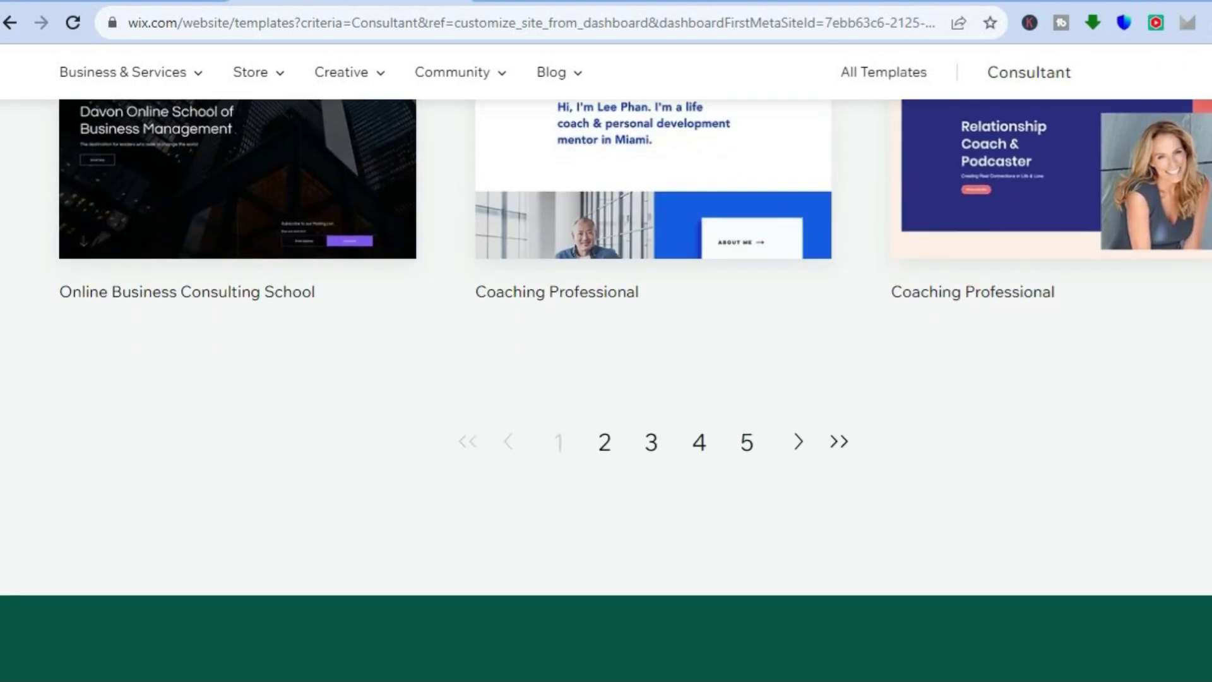
scroll(606, 379, up, 15)
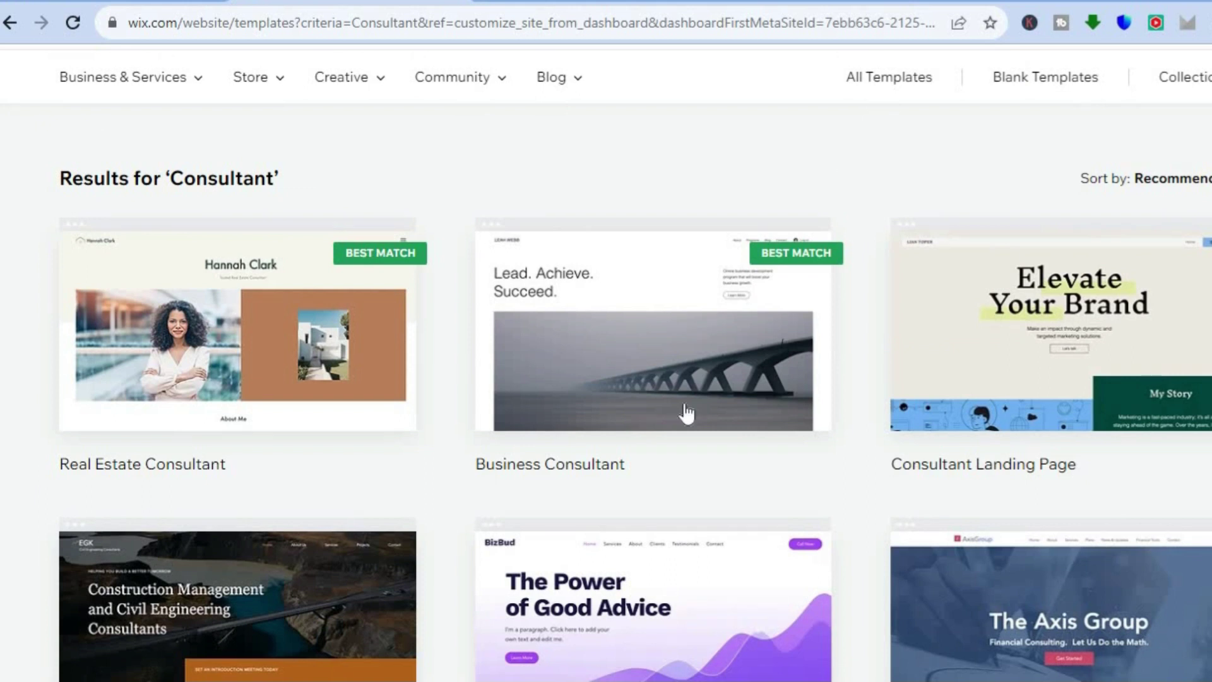
mouse_move(678, 403)
mouse_move(279, 341)
click(241, 314)
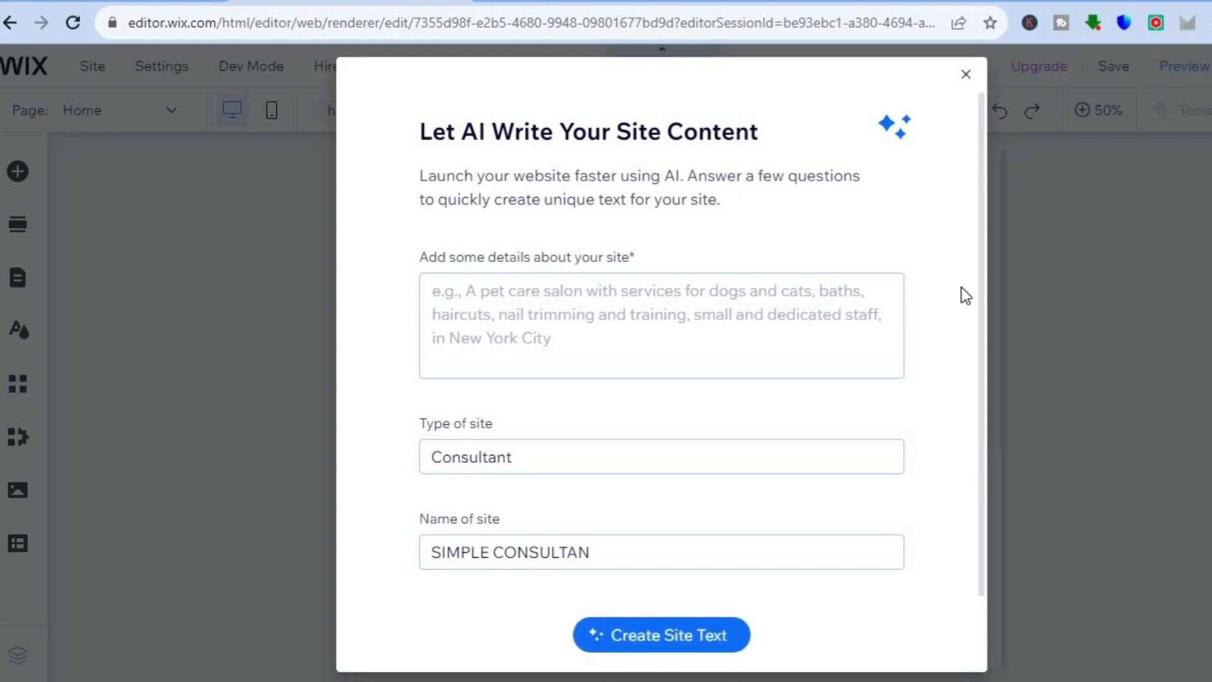
click(966, 74)
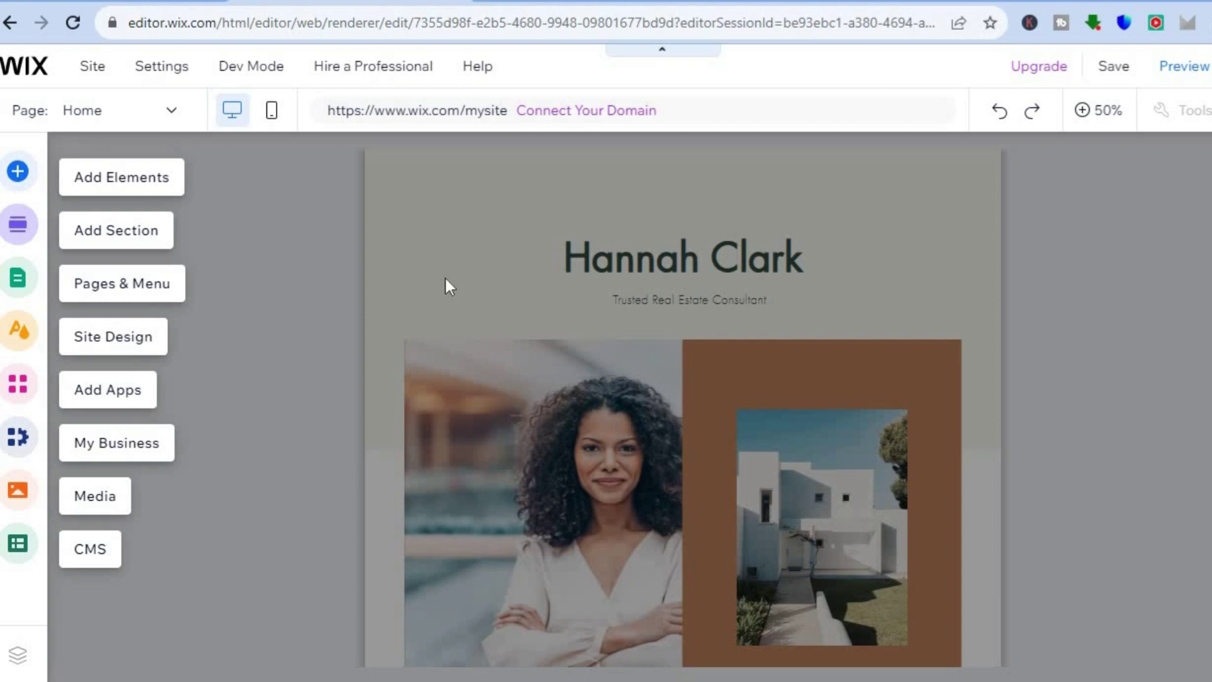
Look through the elements that can be added to the page, including the Image and Video & Music categories
click(113, 169)
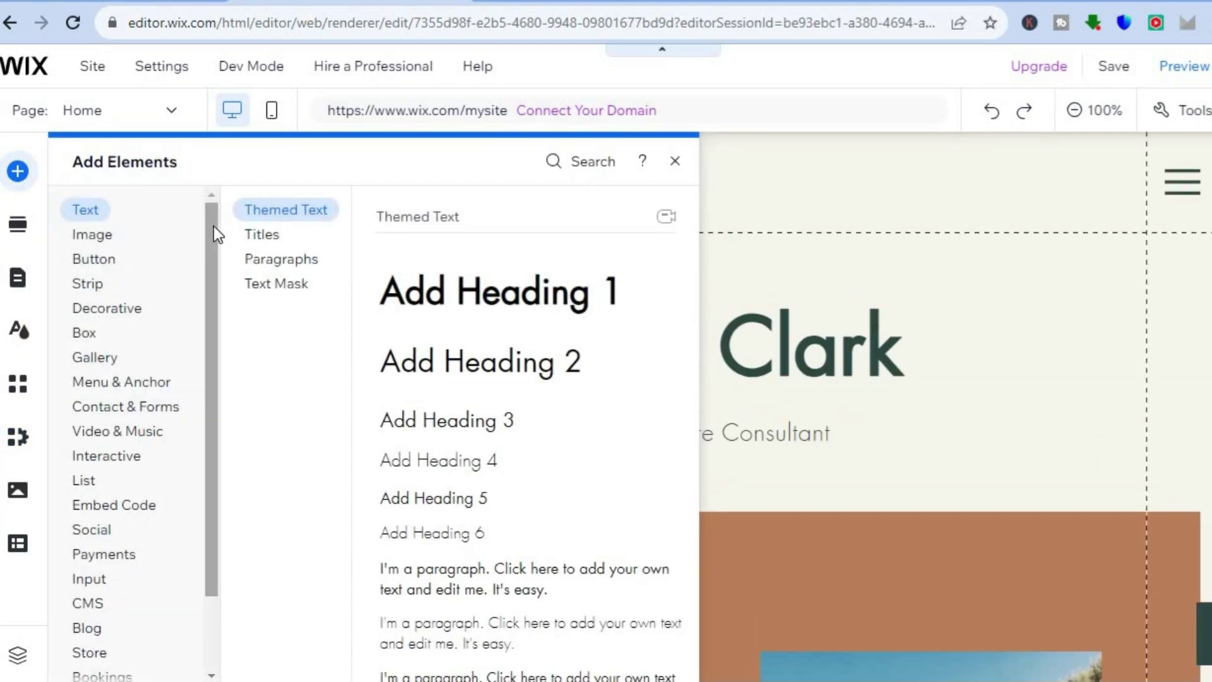
drag(214, 224, 214, 233)
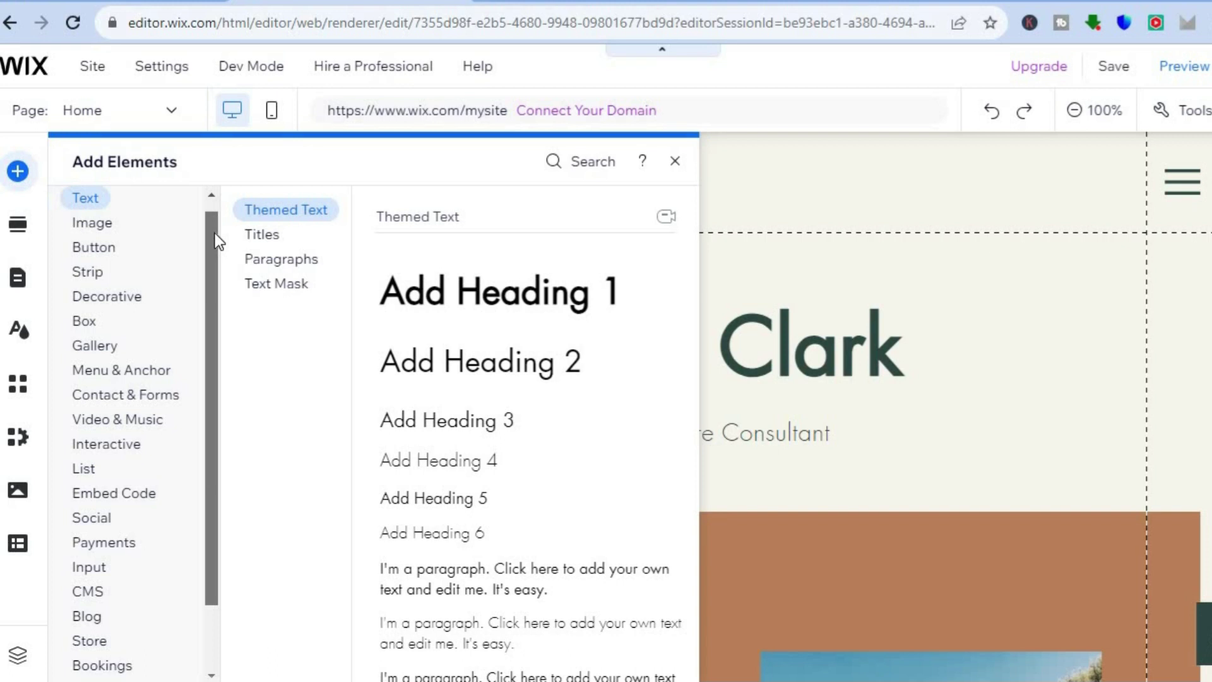
click(106, 226)
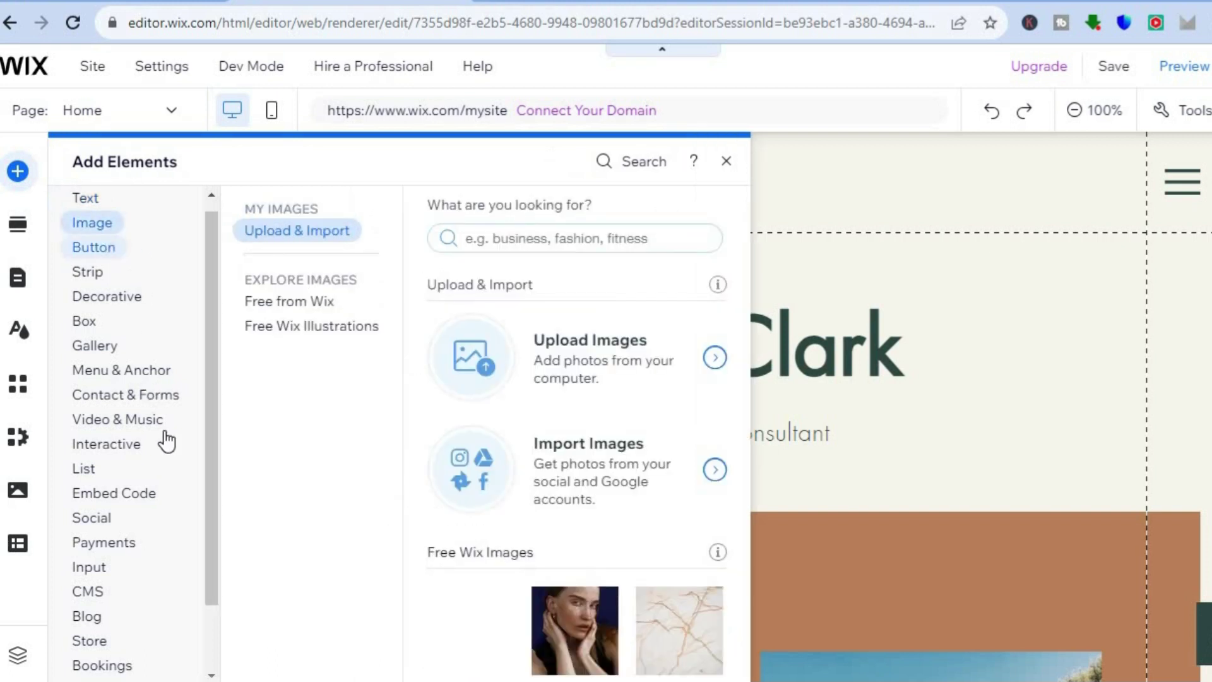
click(164, 429)
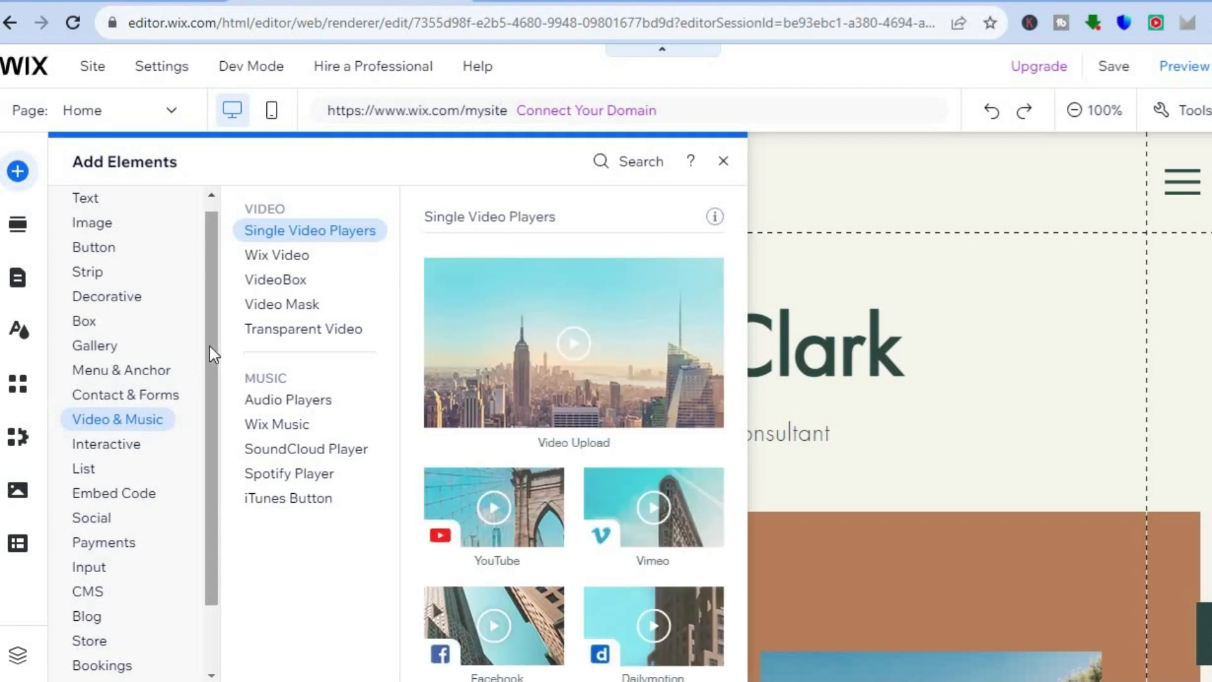
scroll(206, 410, down, 1)
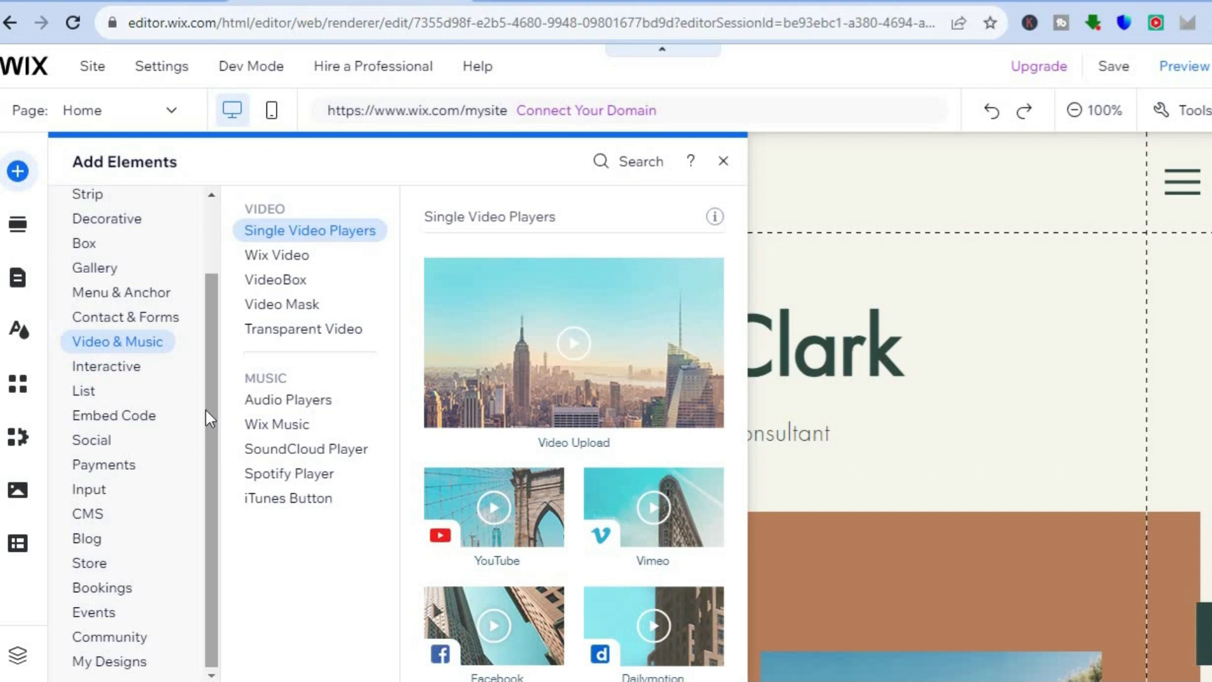
click(724, 163)
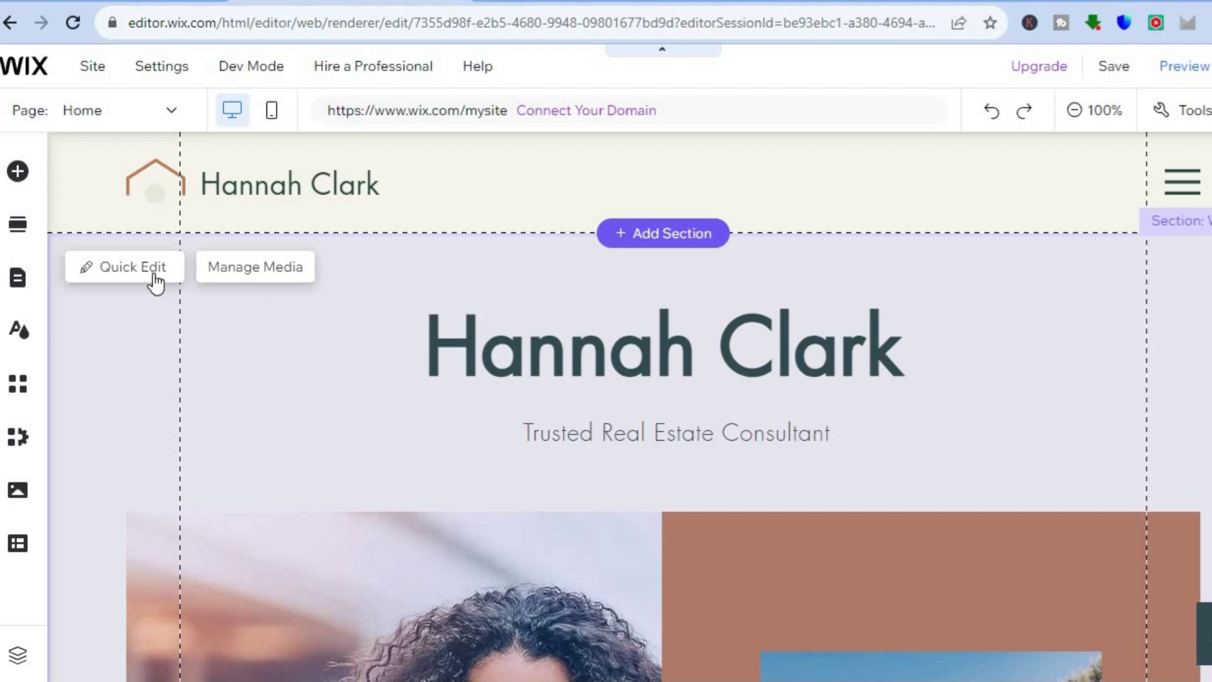
Replace the title of the home page's Welcome section with "SIMPLE ANSWERS" using Quick Edit
click(132, 266)
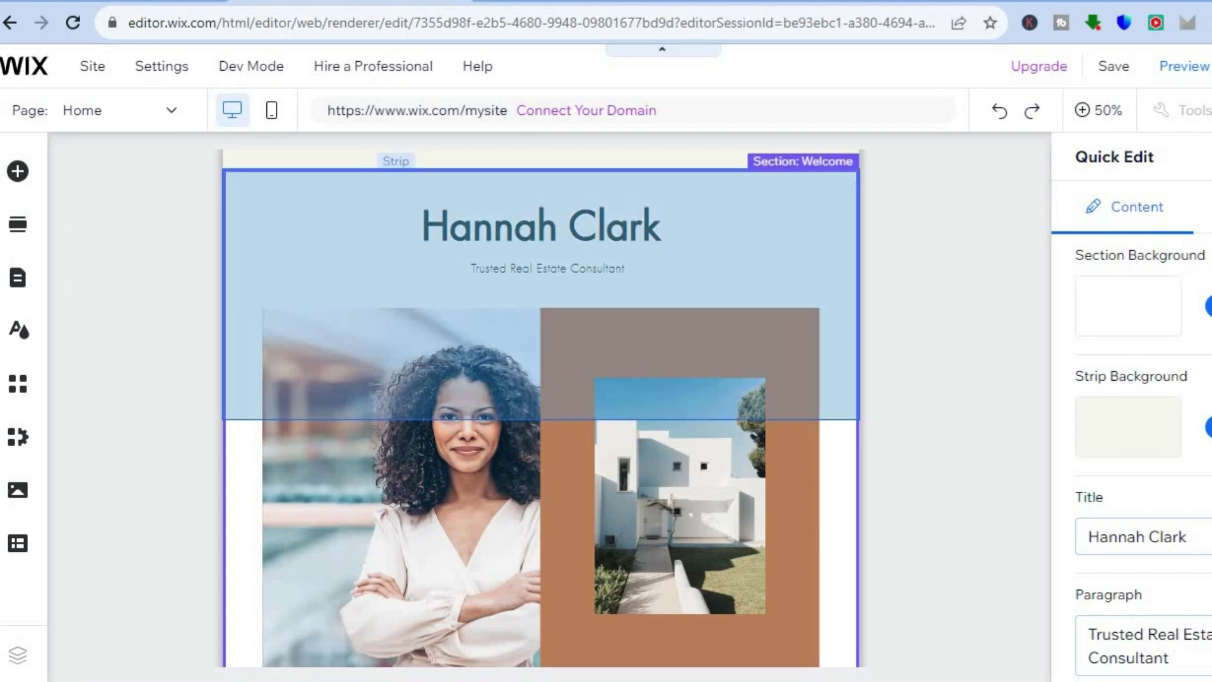
scroll(1187, 416, down, 2)
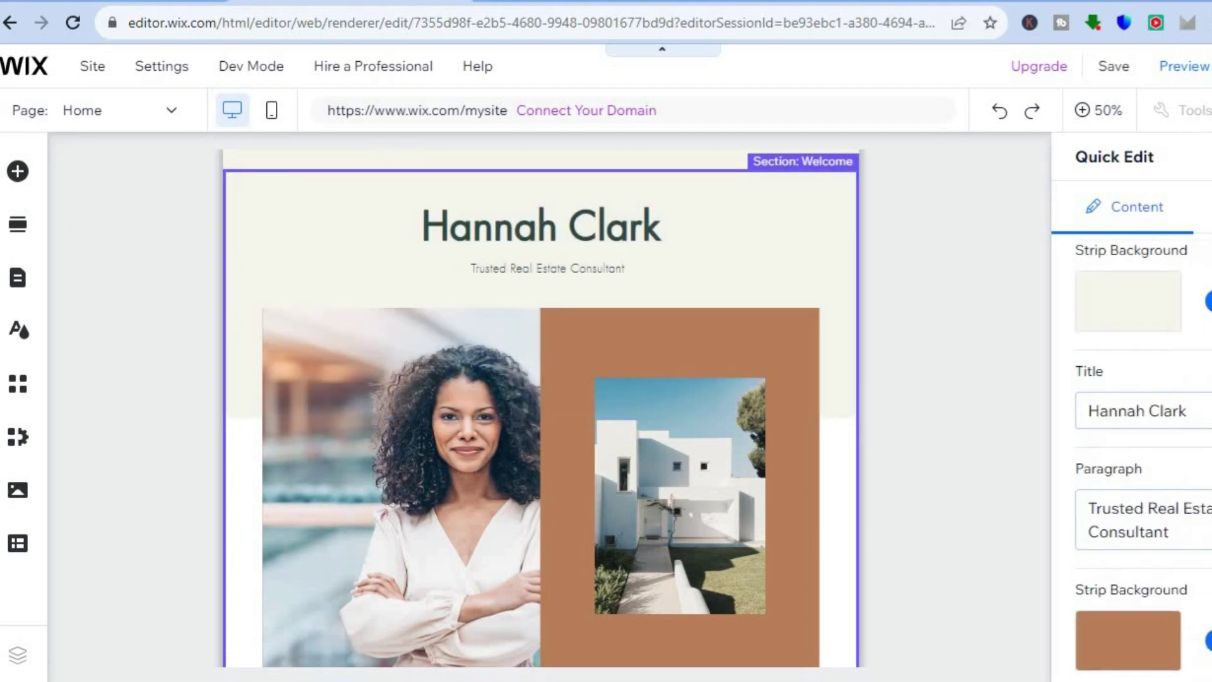
click(1193, 416)
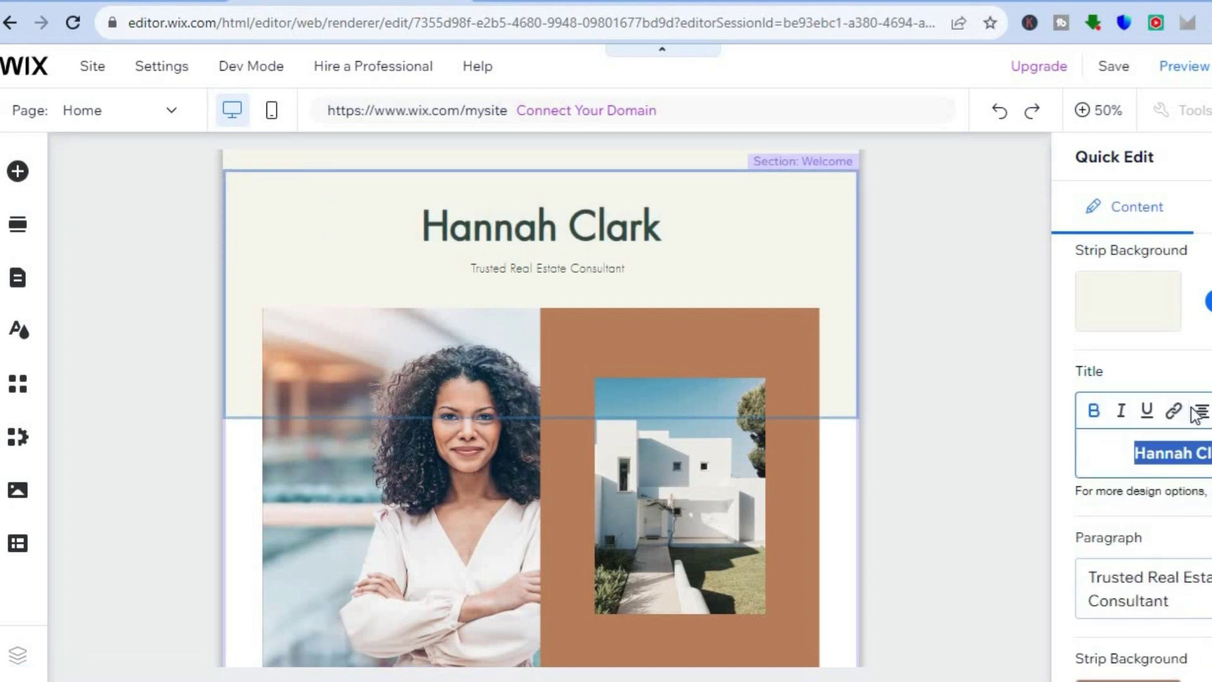
text(IMPLE)
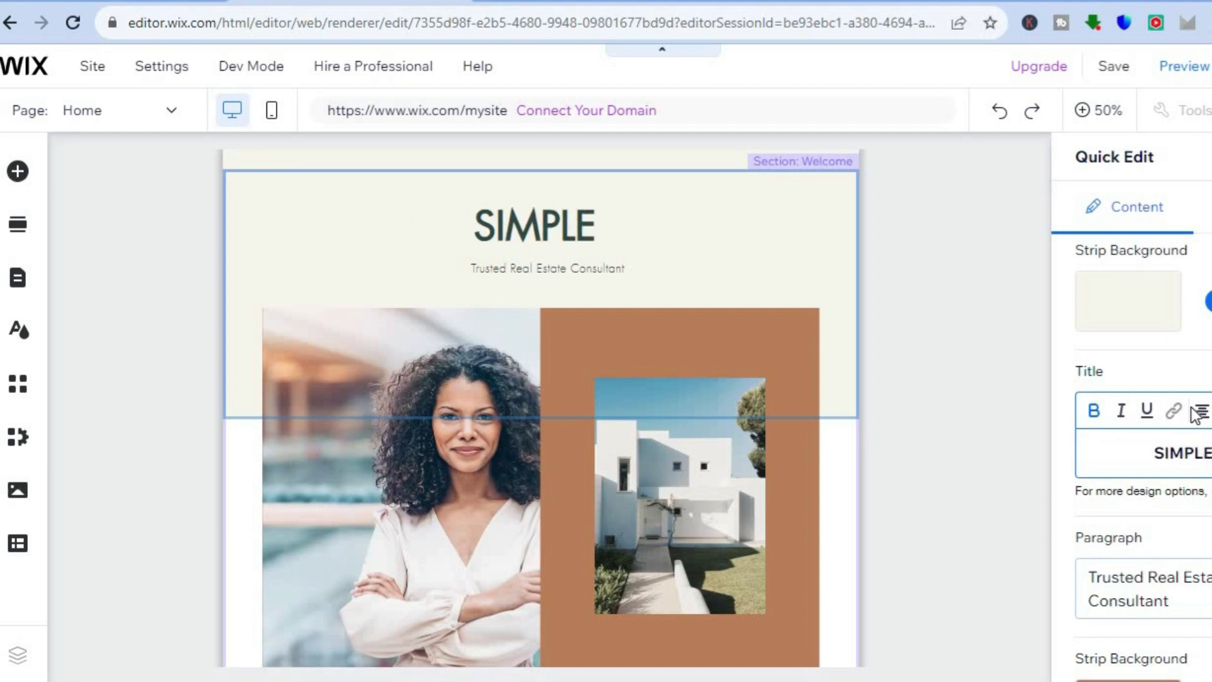
text( ANSWERS)
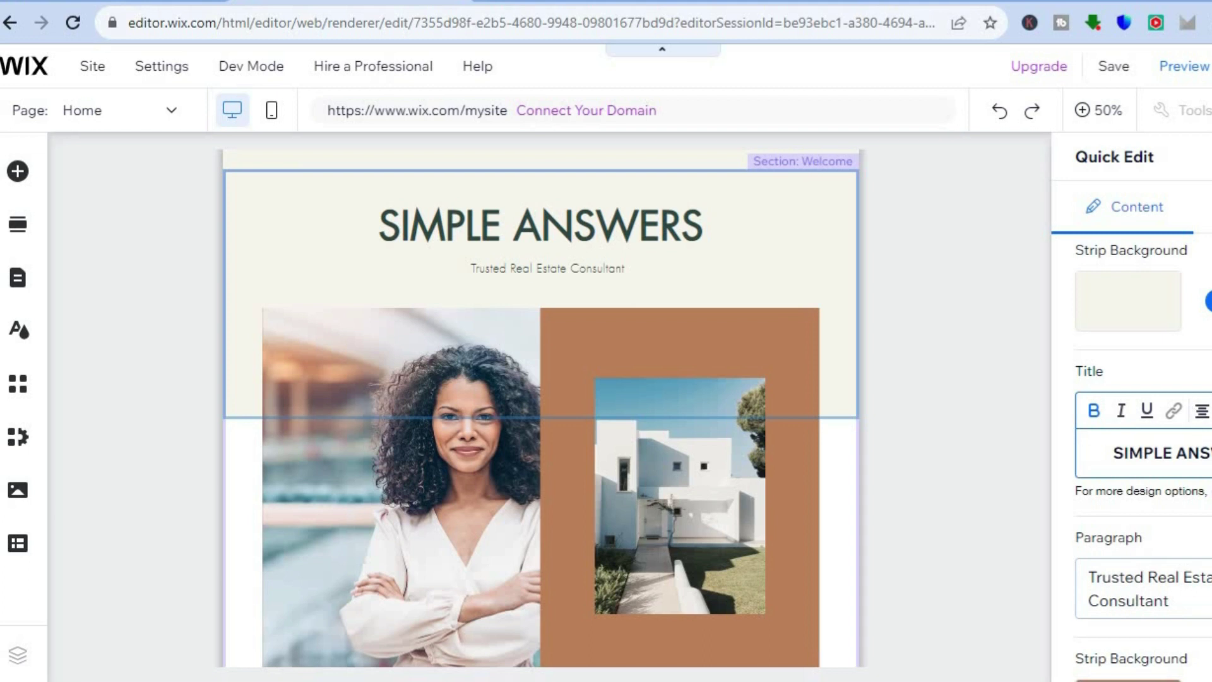
Look through the Welcome section's background, text and gallery options in Quick Edit and return to the full-size page
scroll(1143, 461, down, 4)
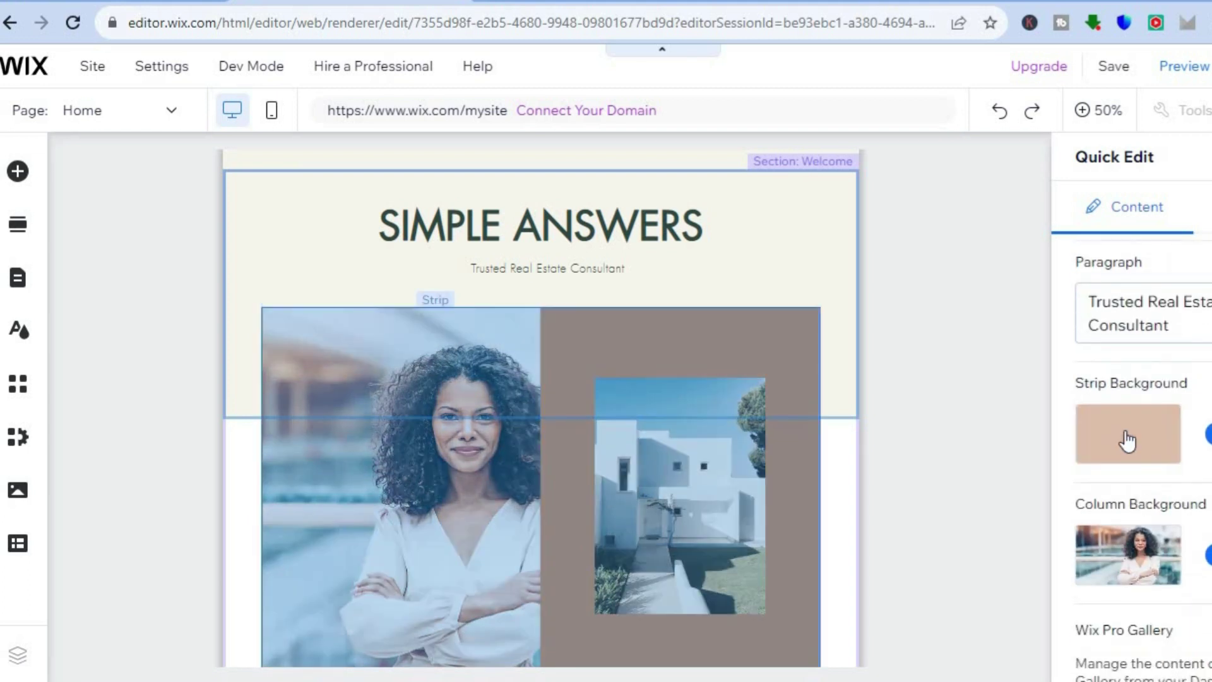
scroll(1130, 442, down, 1)
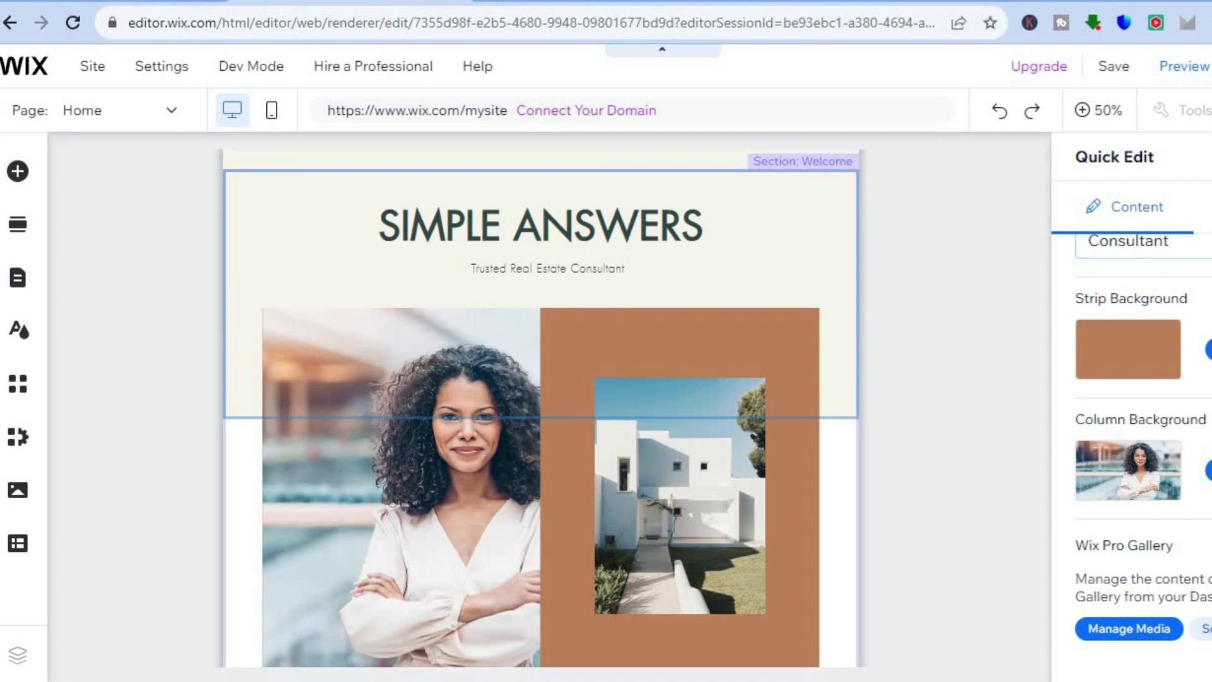
scroll(1137, 410, up, 1)
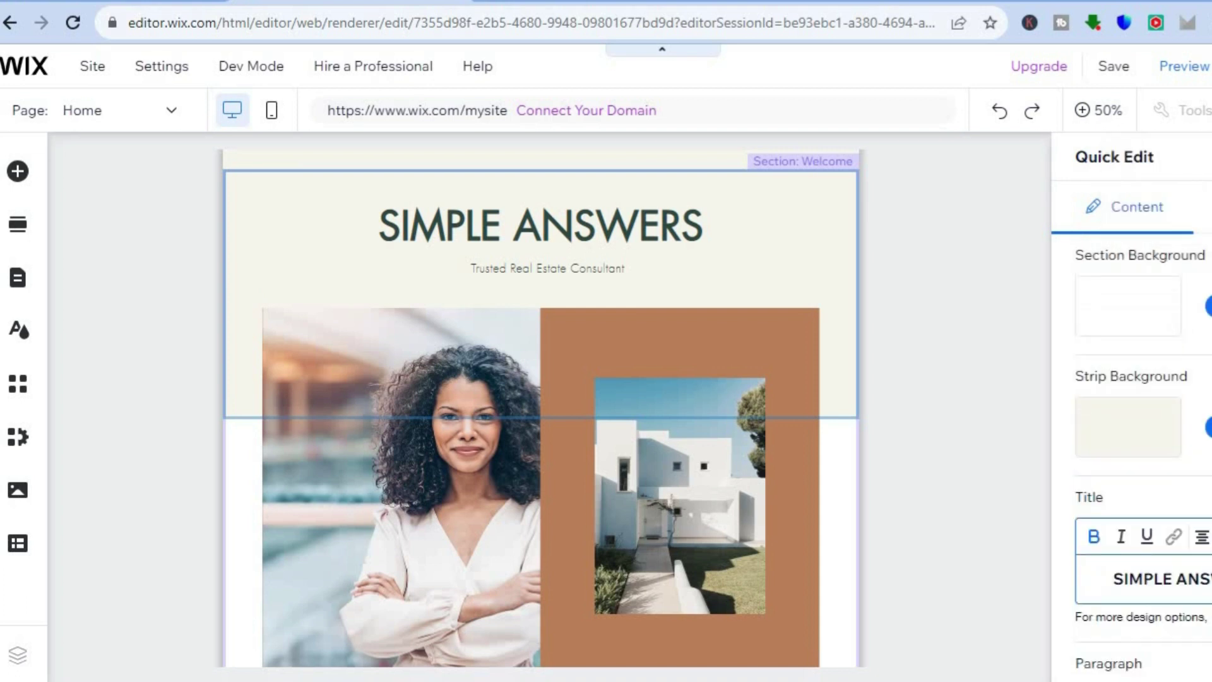
click(1004, 305)
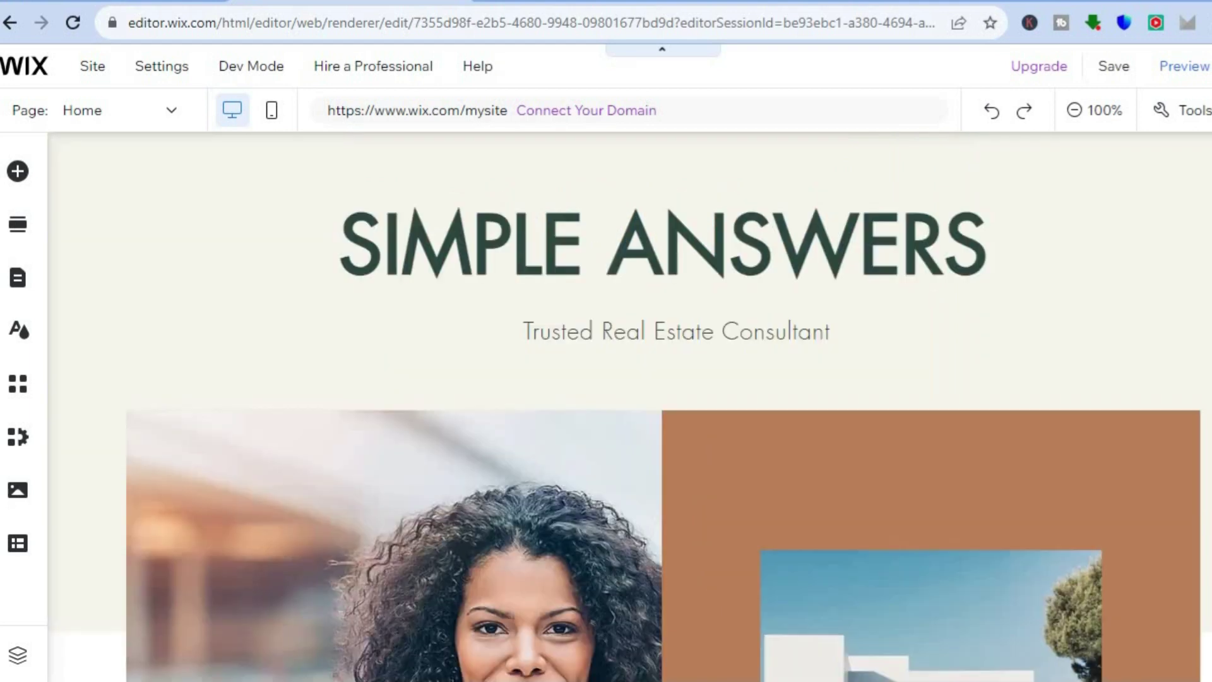
Look over the home page design, switch to the Services site page and examine its service listings
scroll(631, 404, down, 10)
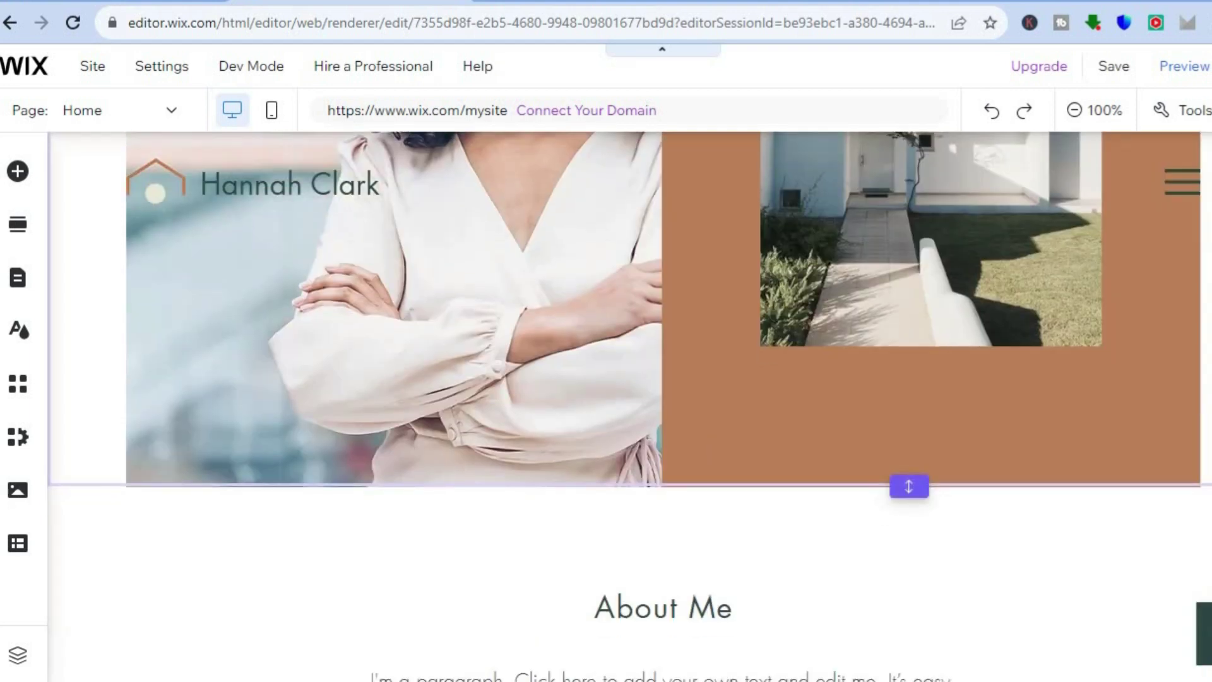
scroll(632, 404, up, 8)
scroll(631, 404, up, 4)
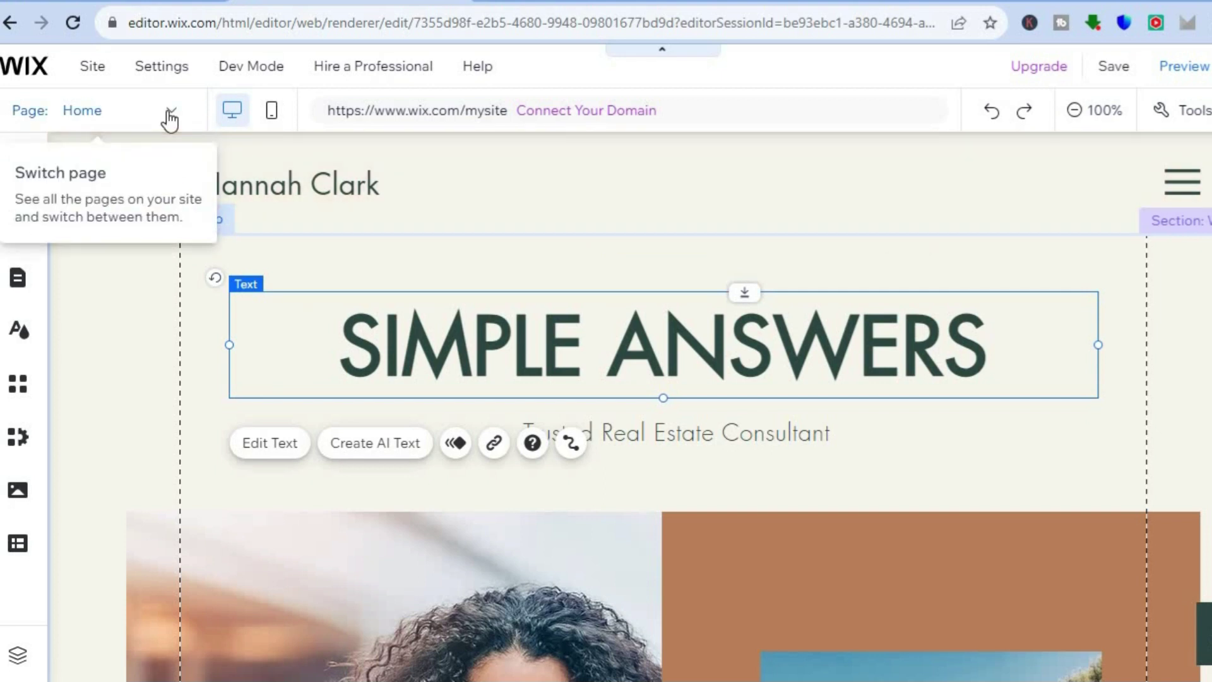
click(171, 114)
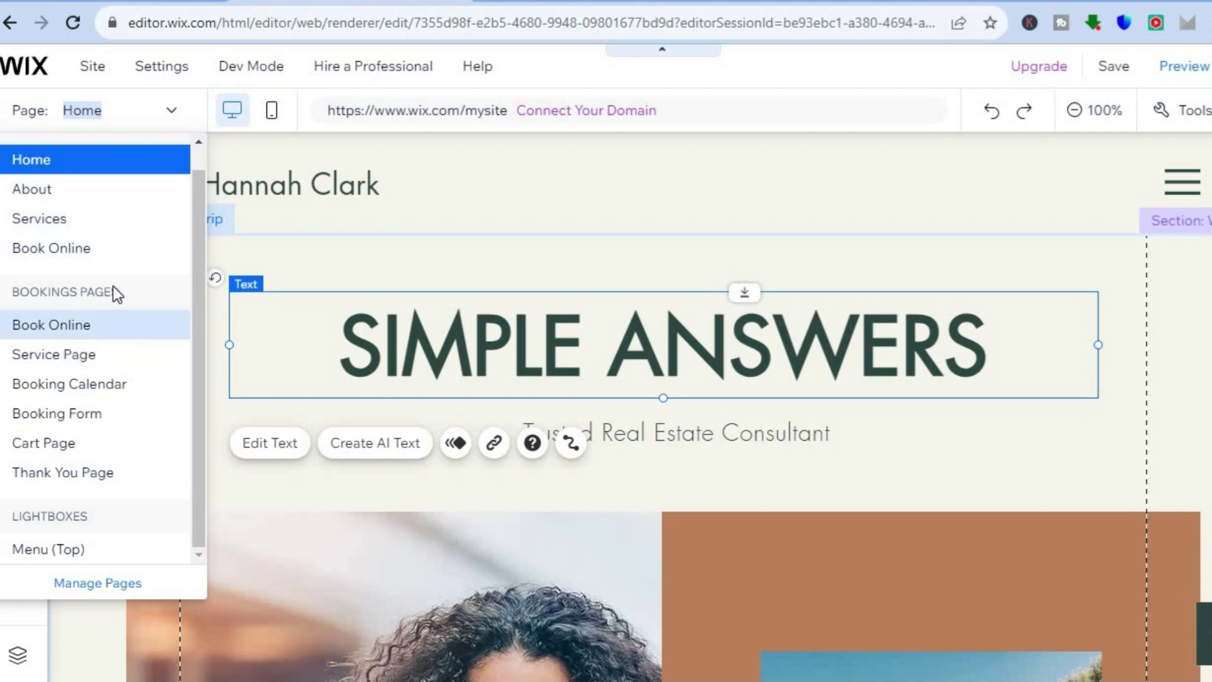
click(120, 221)
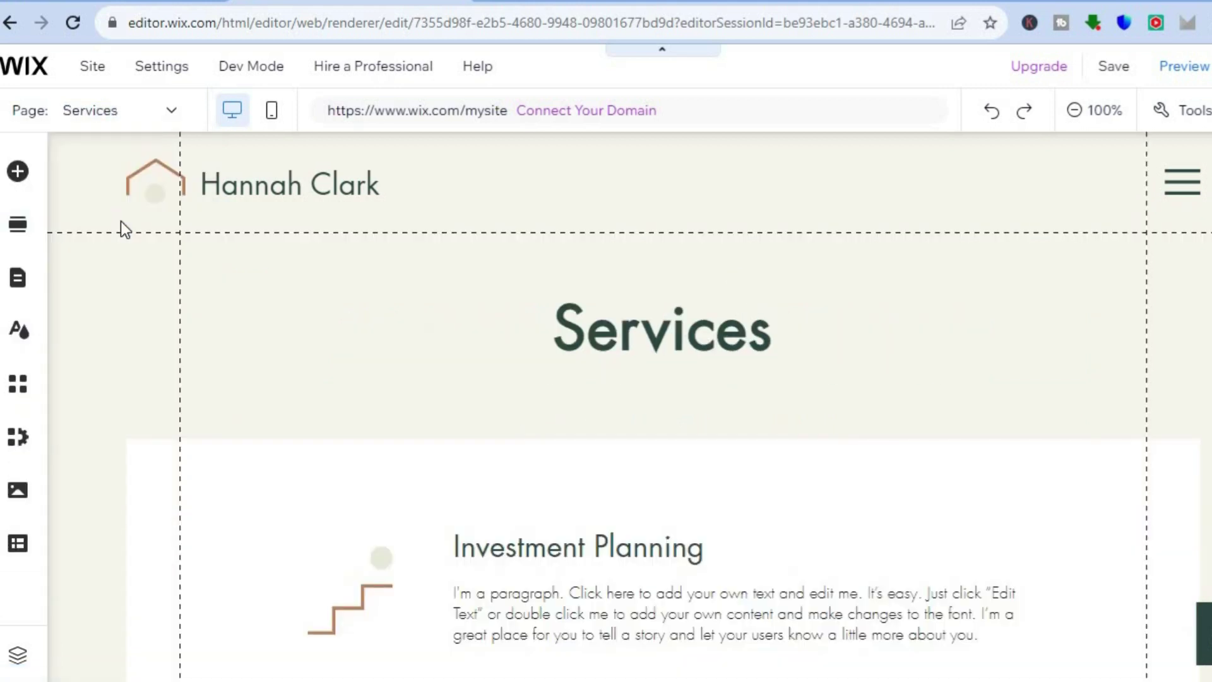
scroll(774, 197, down, 5)
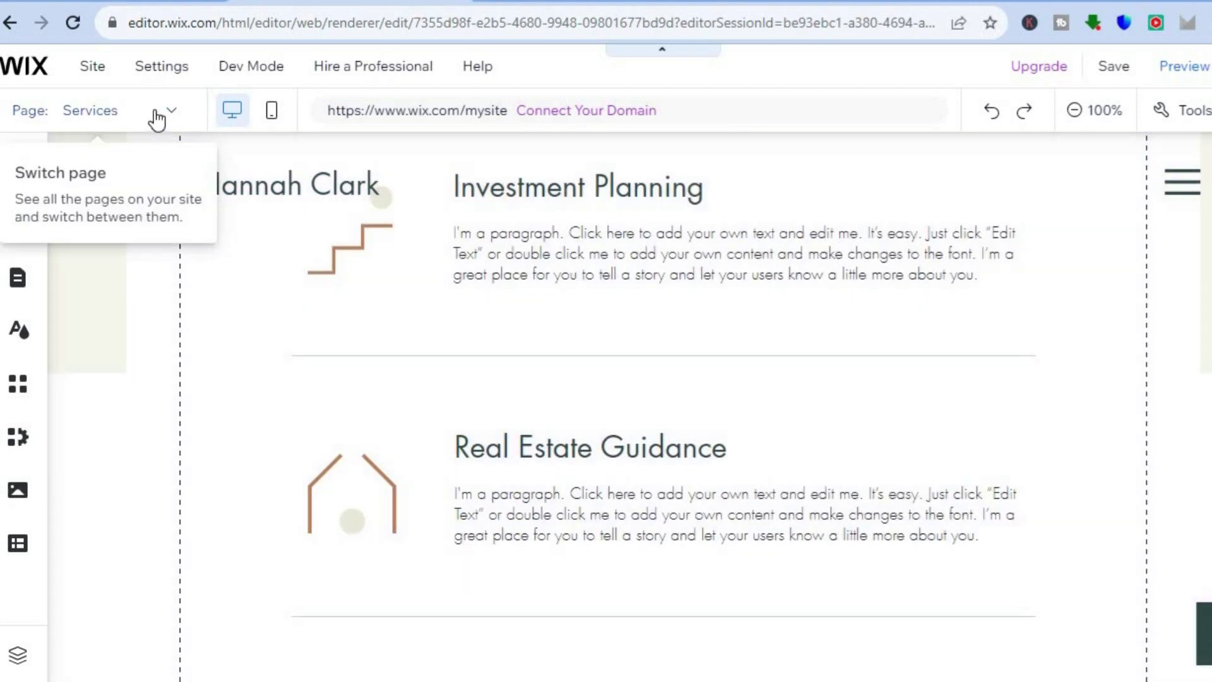
Switch to the Service Page under the bookings pages and examine its booking details, description and upcoming sessions
click(157, 114)
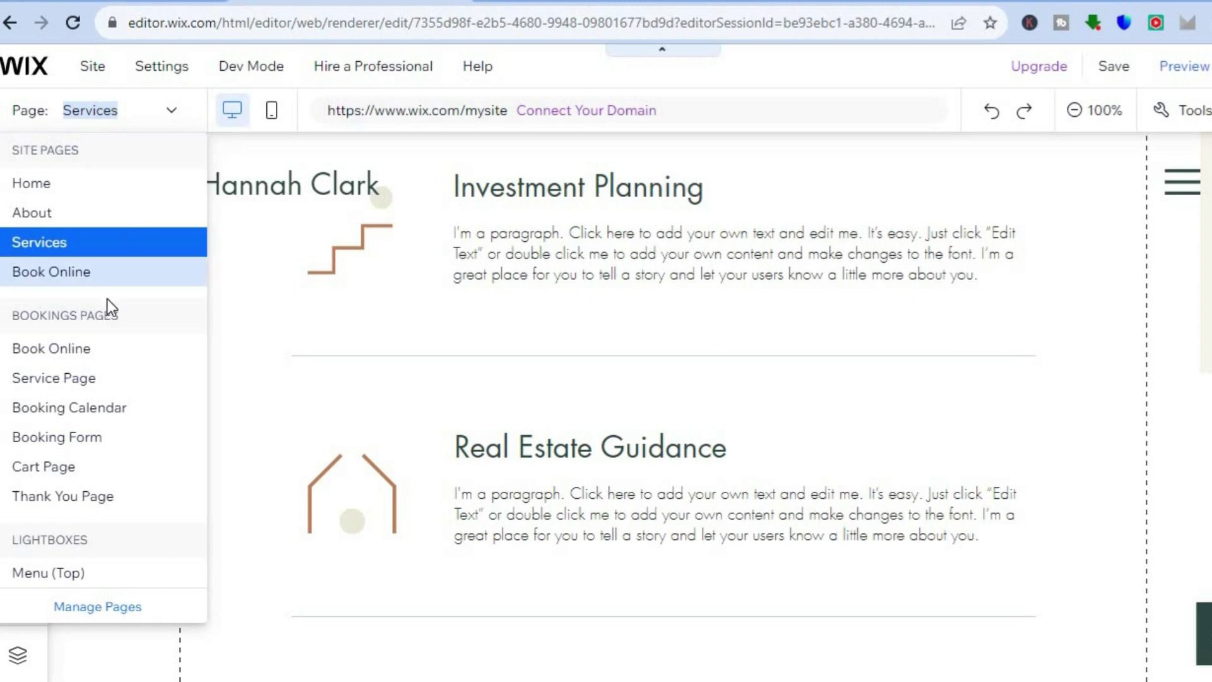
click(92, 377)
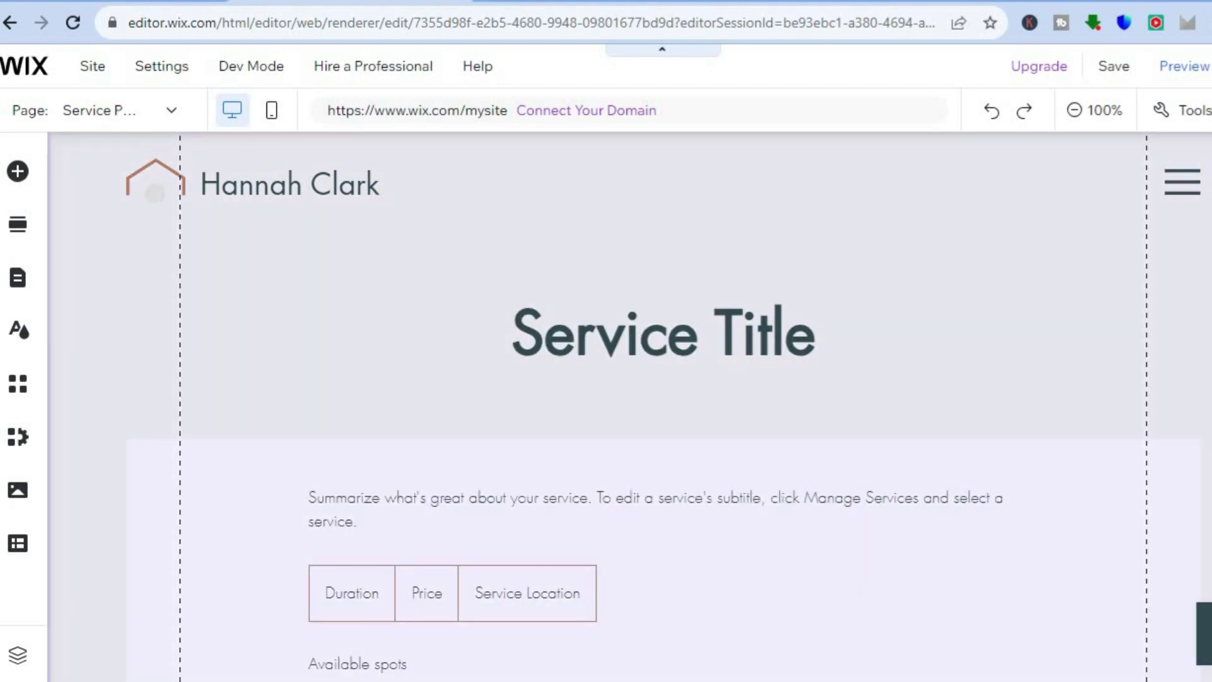
scroll(663, 406, down, 6)
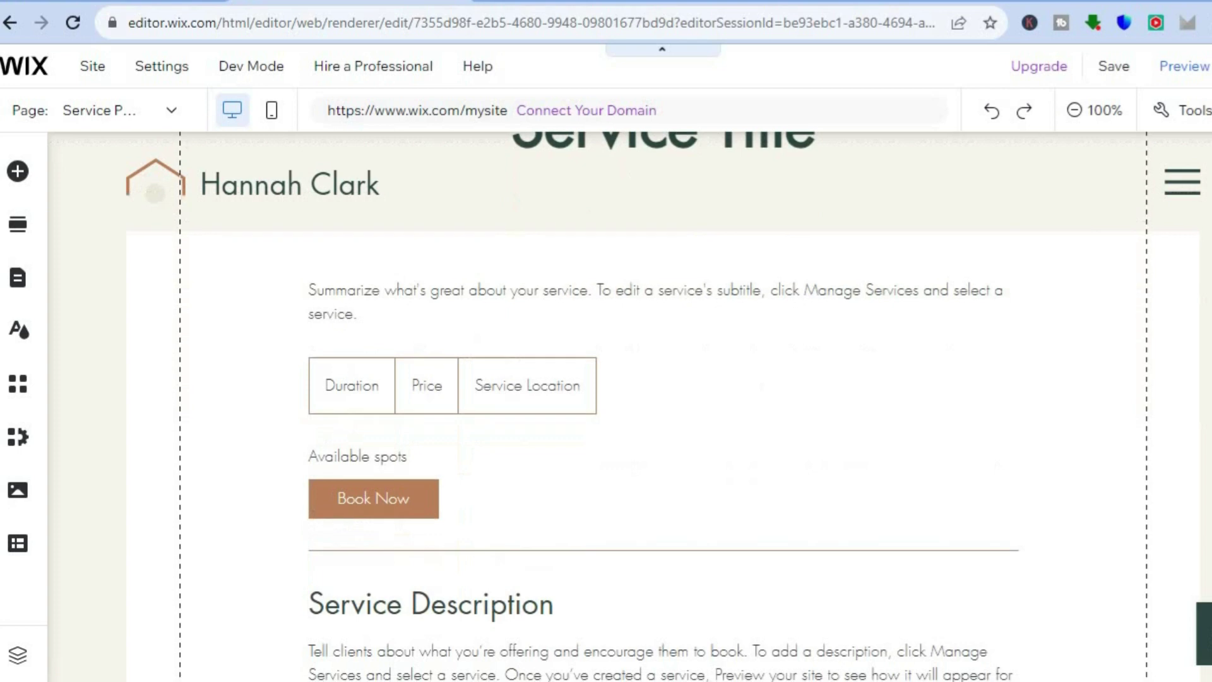
scroll(663, 406, down, 3)
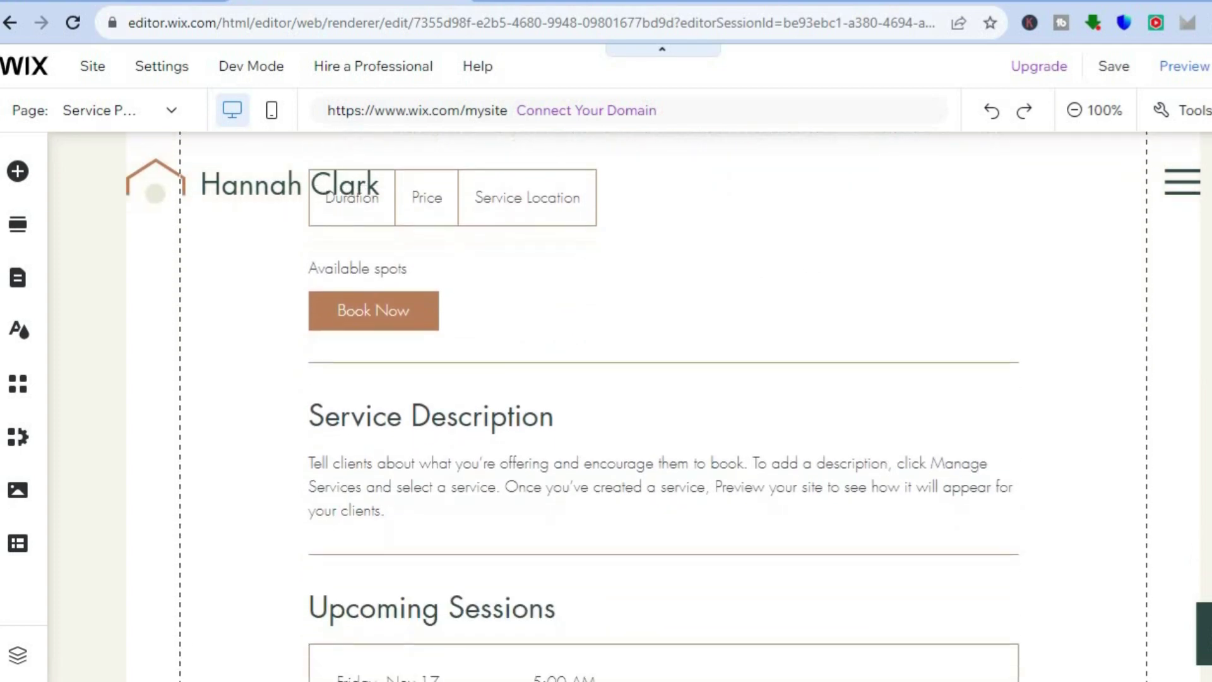
scroll(663, 406, down, 5)
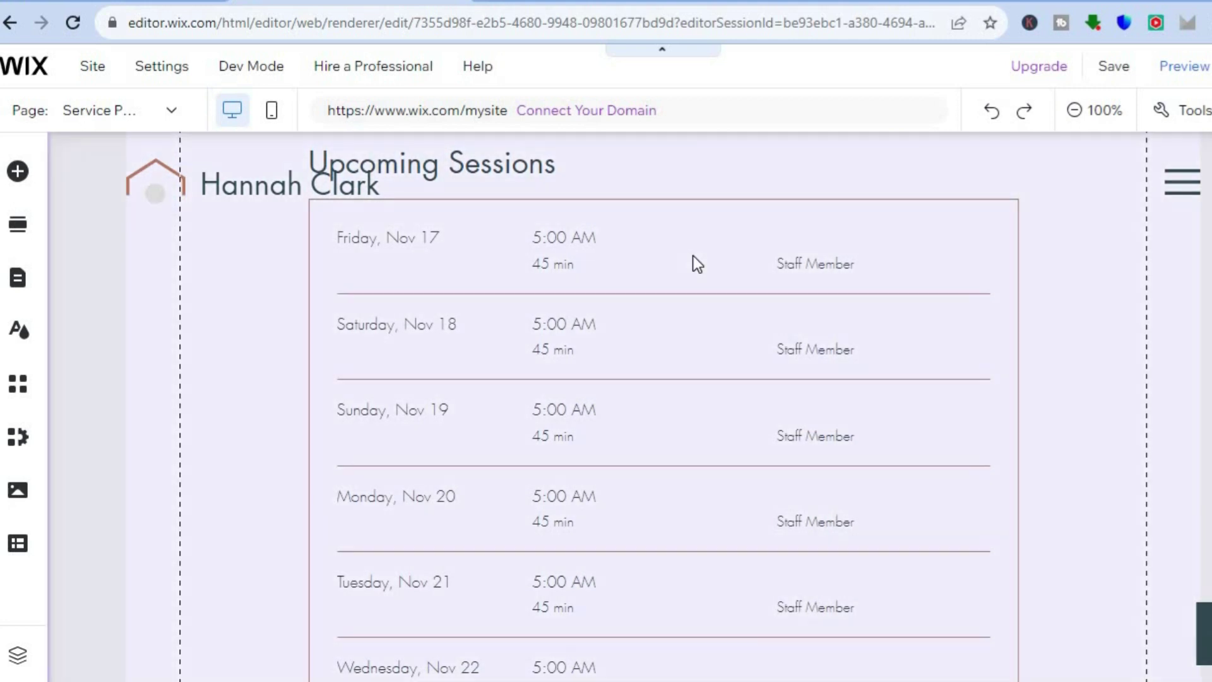
scroll(676, 354, up, 8)
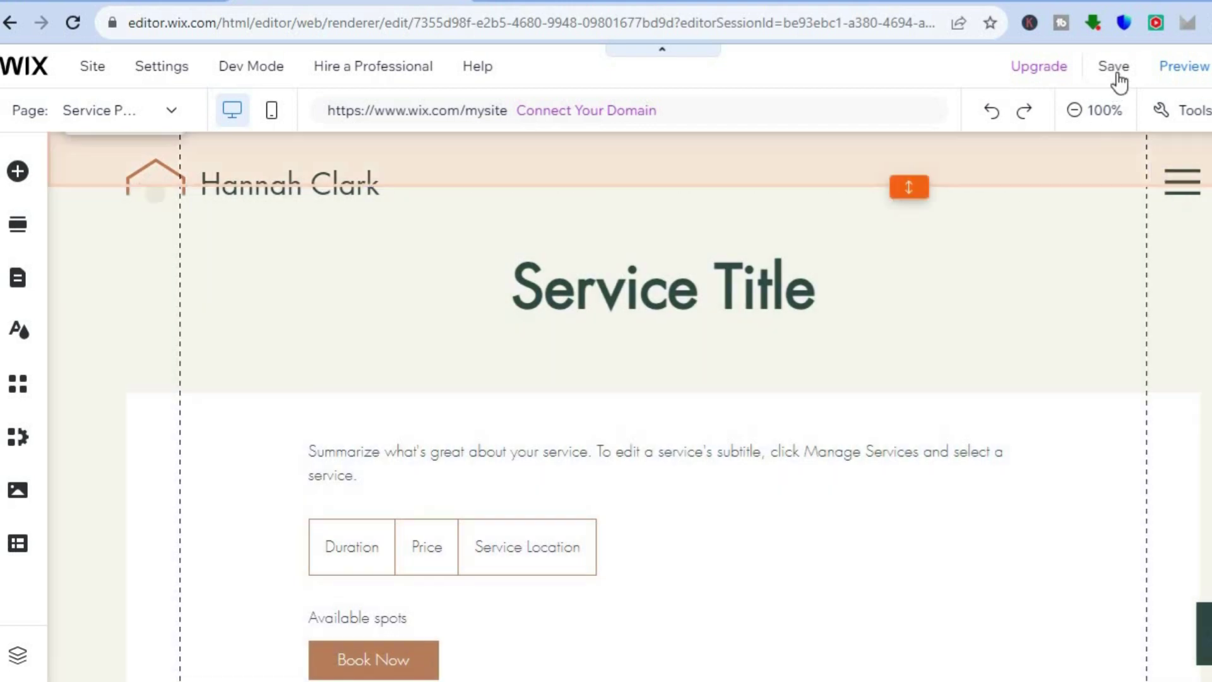
Save the site under a free Wix.com domain with the site address simple-consultan and dismiss the saved-site dialog
mouse_move(1115, 72)
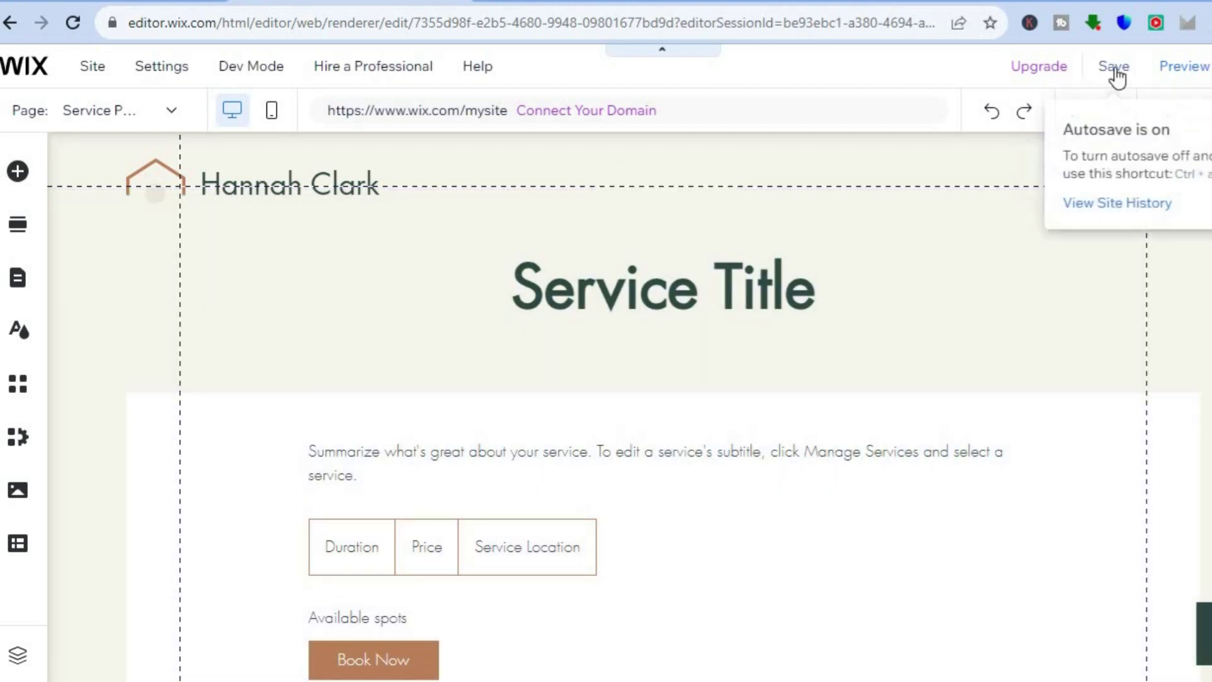
click(1113, 66)
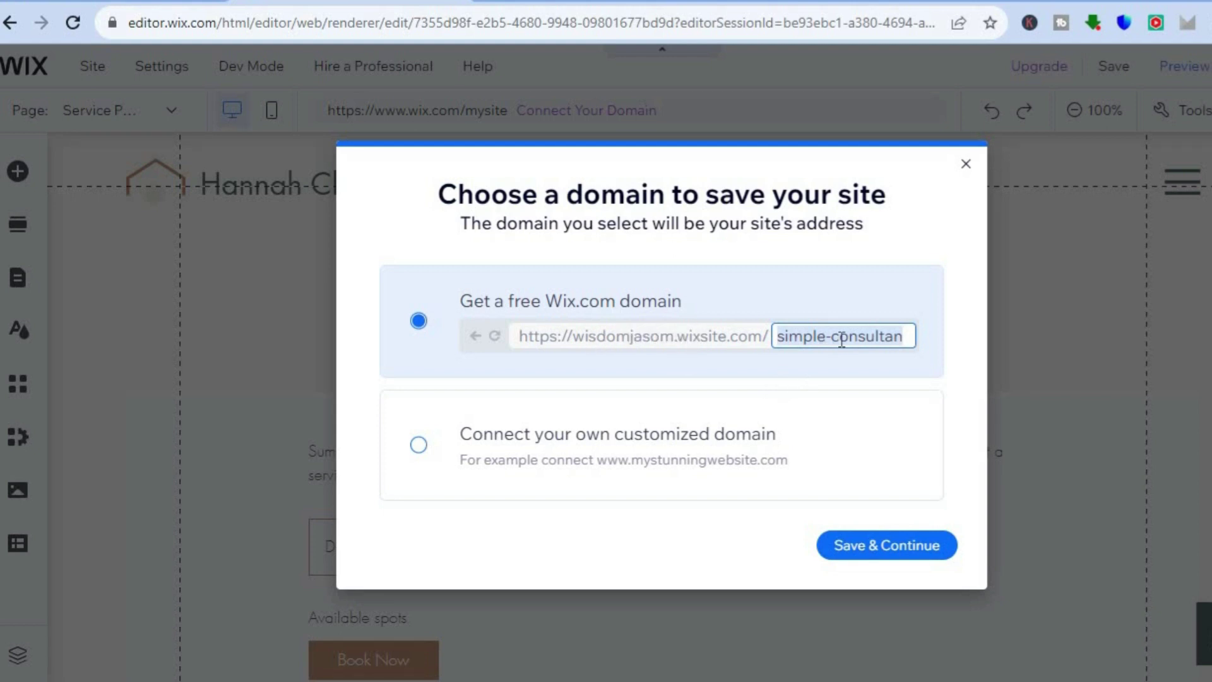
click(869, 558)
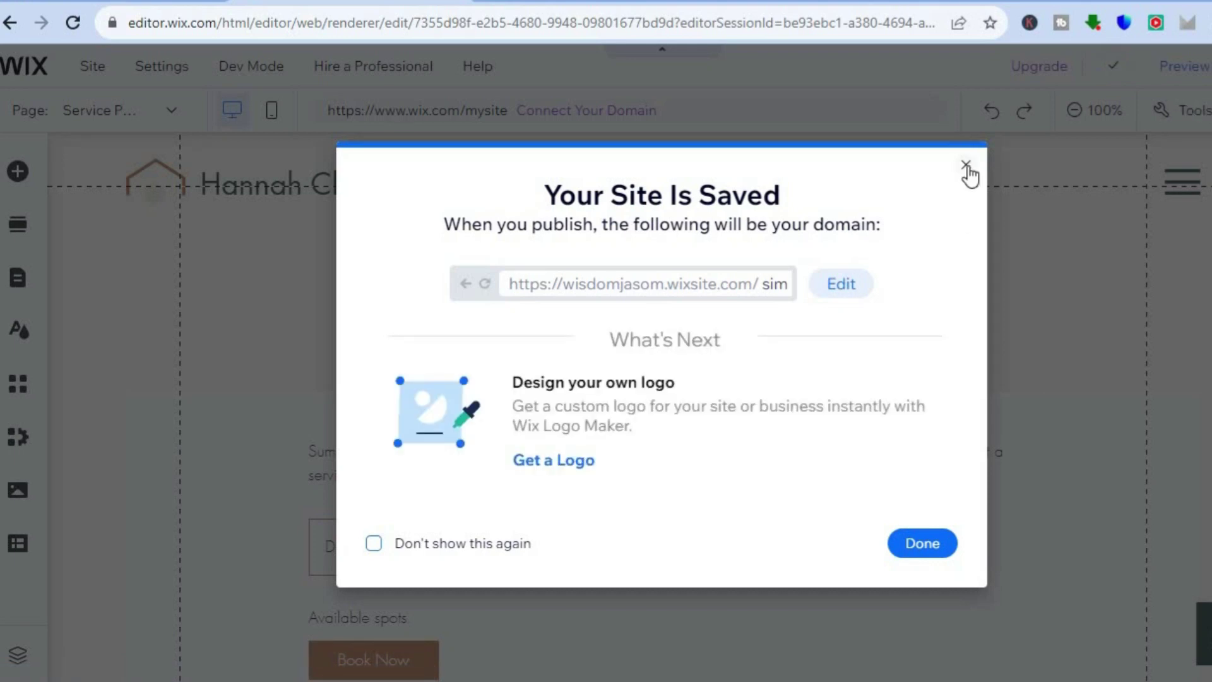
click(934, 554)
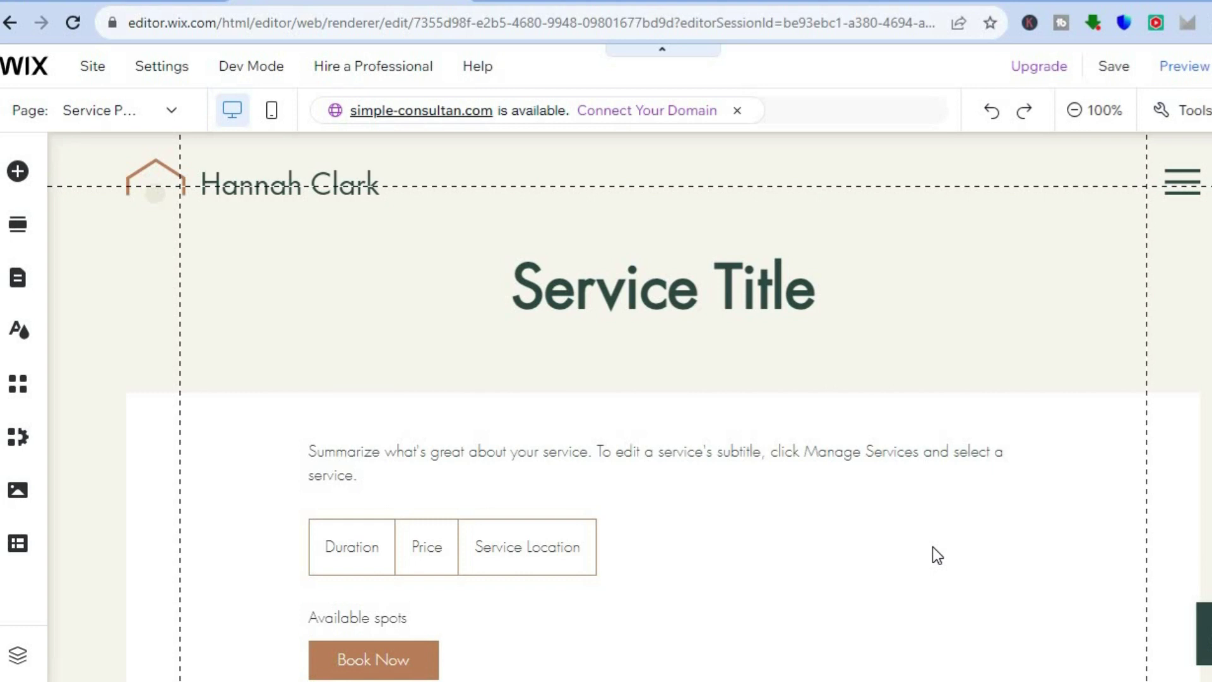